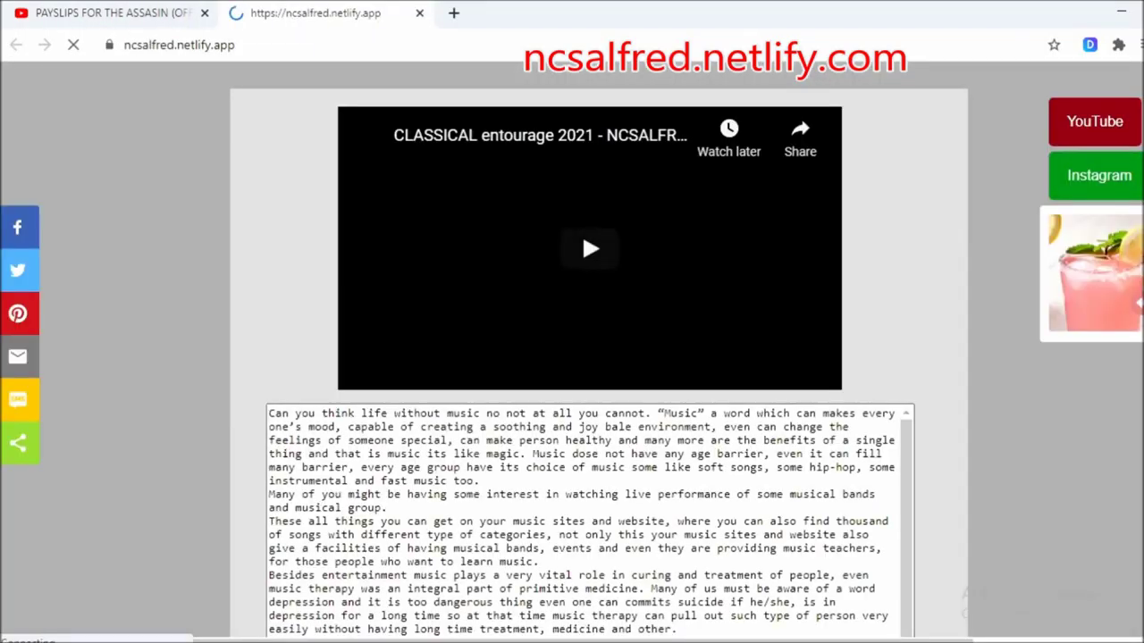
# Browse the ncsalfred.netlify.app drum-product listings, scrolling down the page and back up.
pyautogui.scroll(-10, 582, 232)
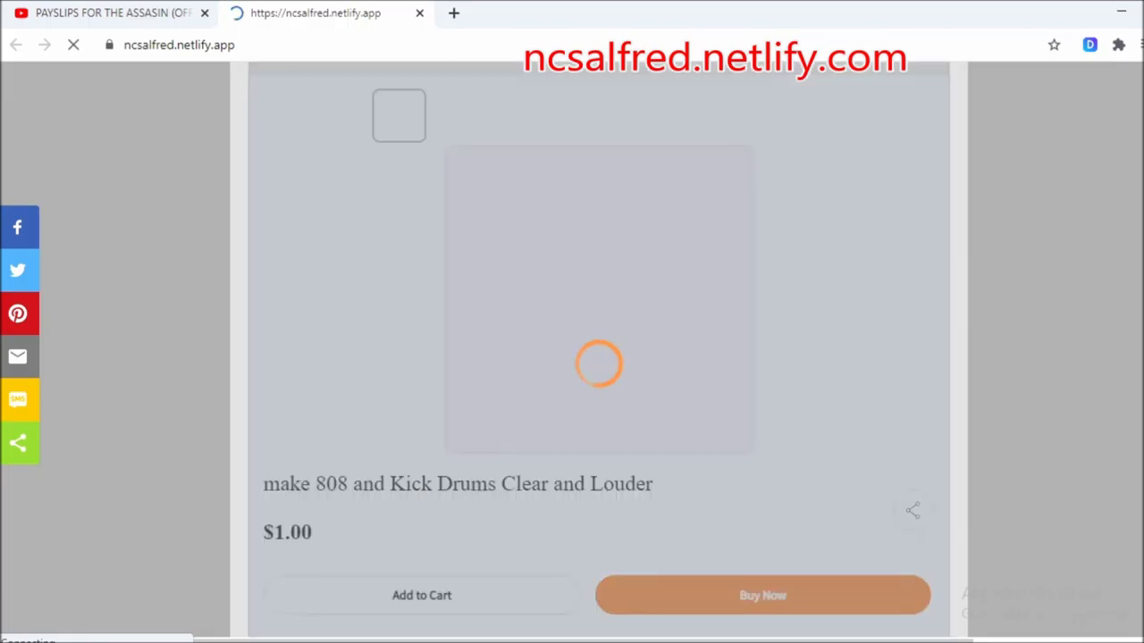
pyautogui.scroll(-2, 599, 348)
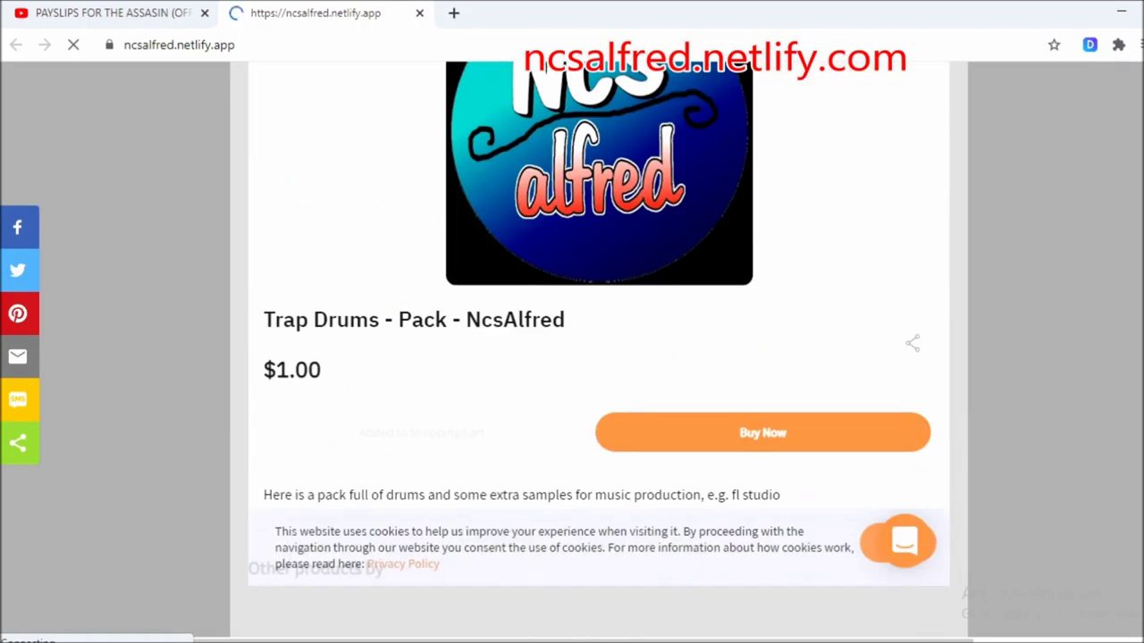
pyautogui.scroll(-1, 599, 349)
pyautogui.scroll(1, 599, 348)
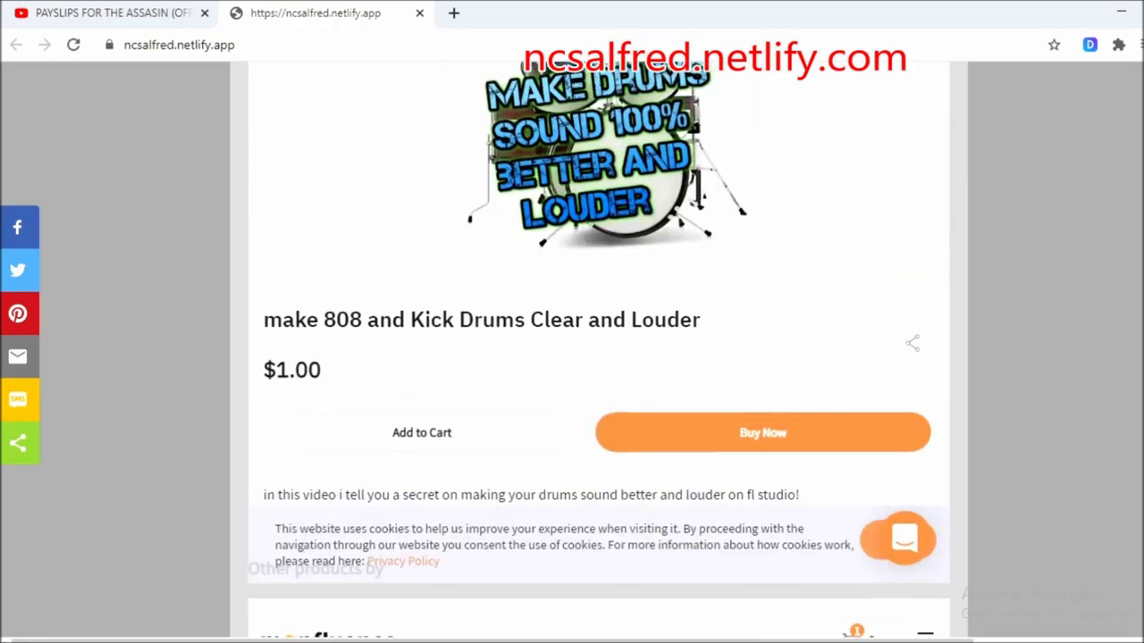
pyautogui.scroll(2, 598, 349)
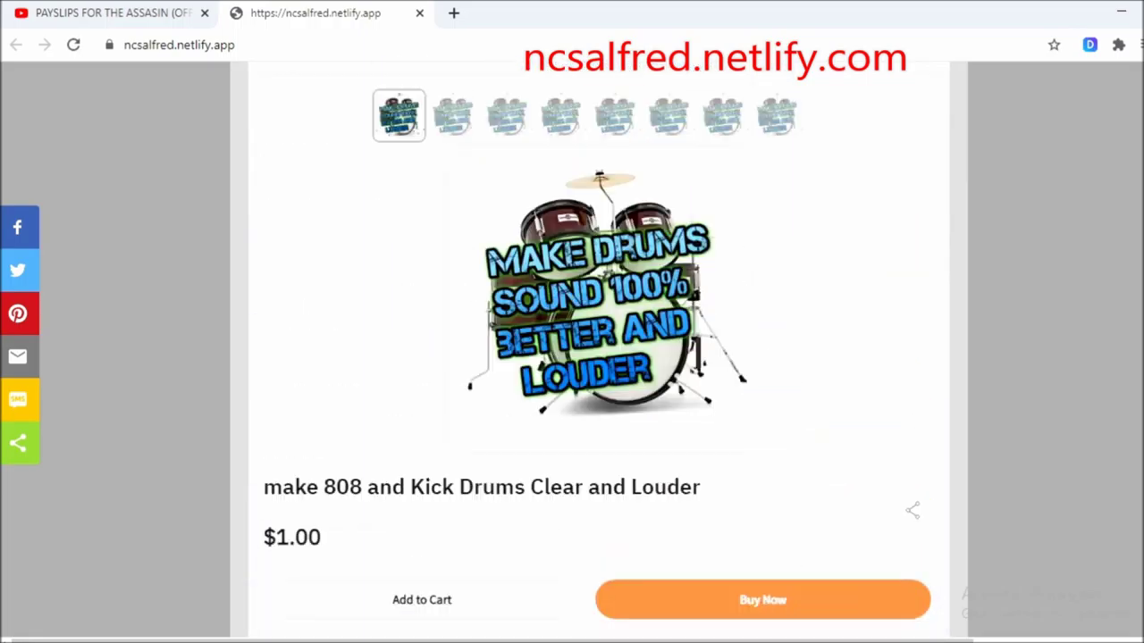
pyautogui.scroll(3, 599, 348)
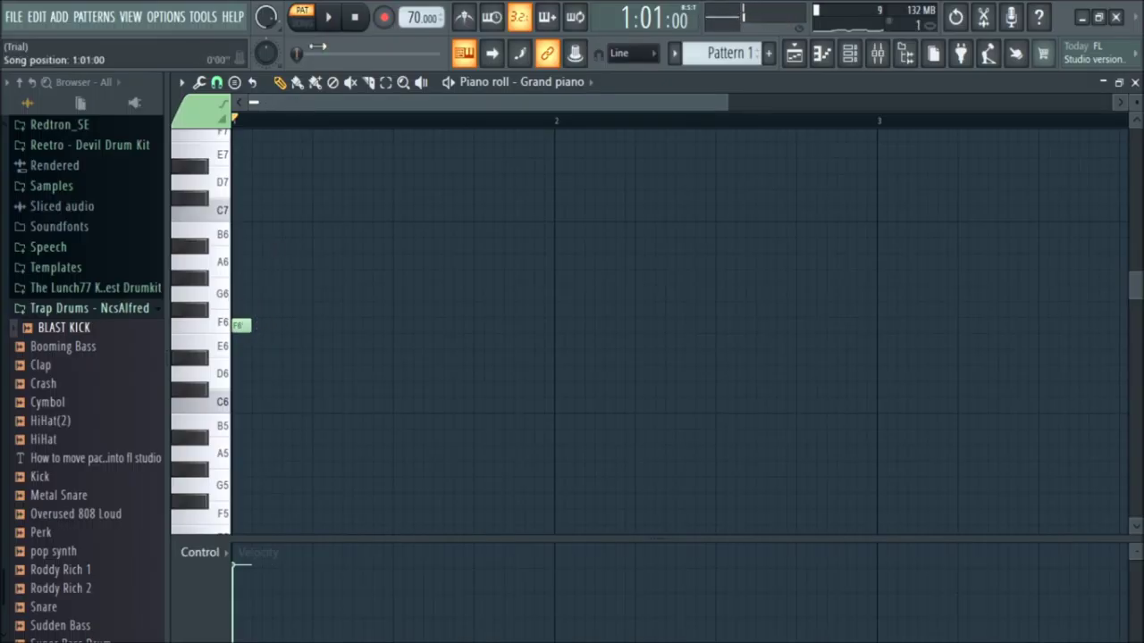
# Loop playback of the Grand piano pattern to hear the opening F6 note.
pyautogui.click(328, 16)
pyautogui.click(354, 20)
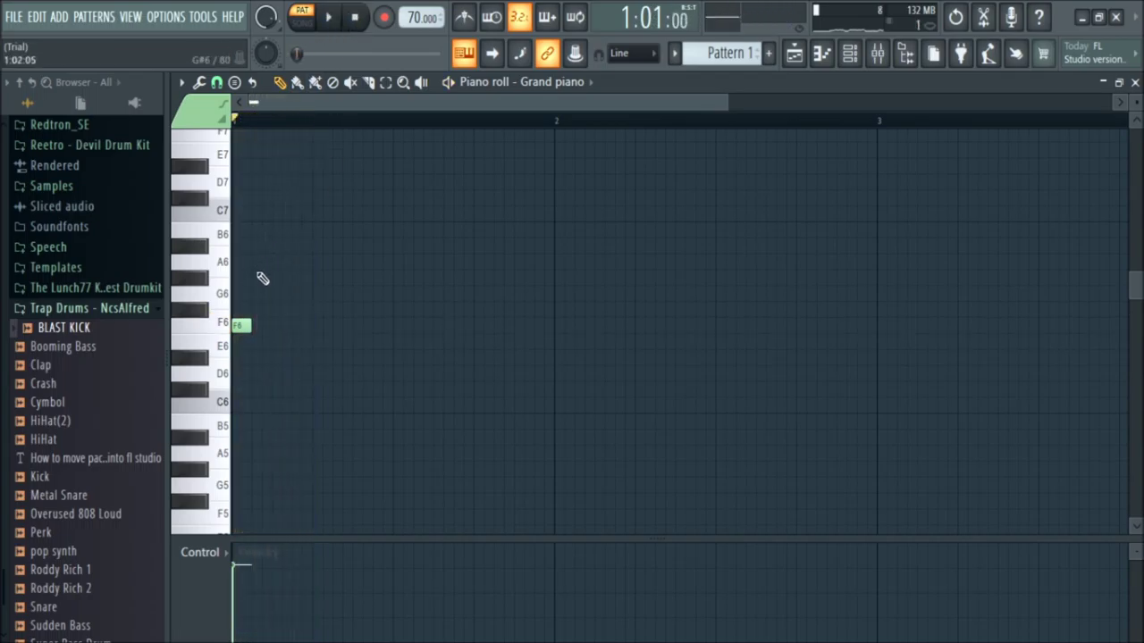
pyautogui.click(345, 23)
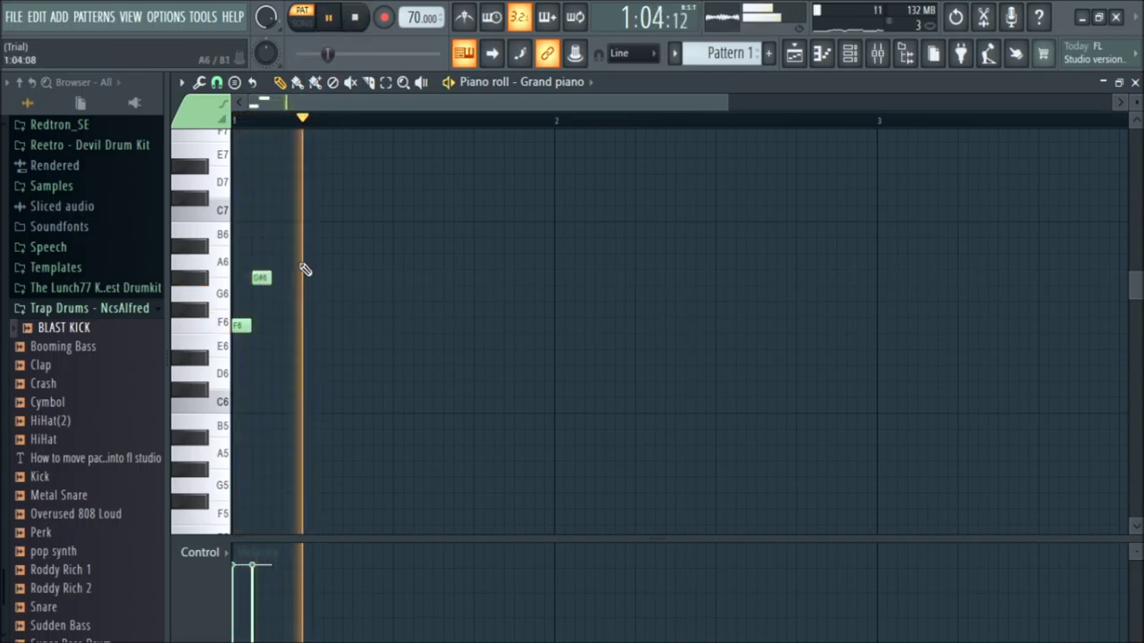
# Pencil in E6, F6, G6, G6, E6, F6 notes and drag the tempo down to about 48 BPM.
pyautogui.click(284, 344)
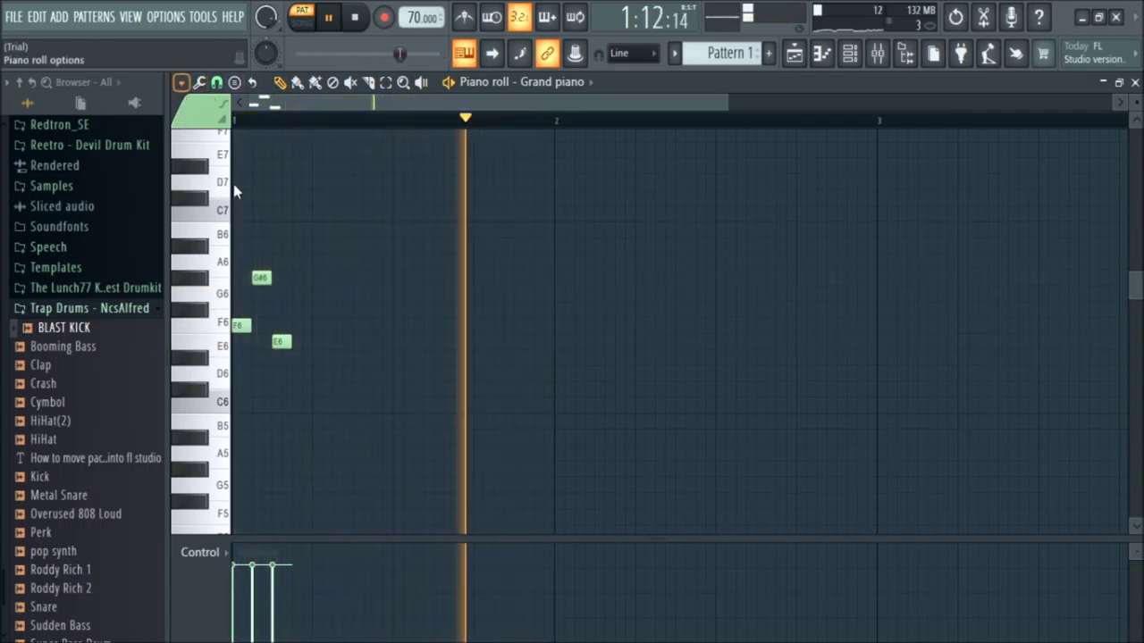
pyautogui.click(293, 324)
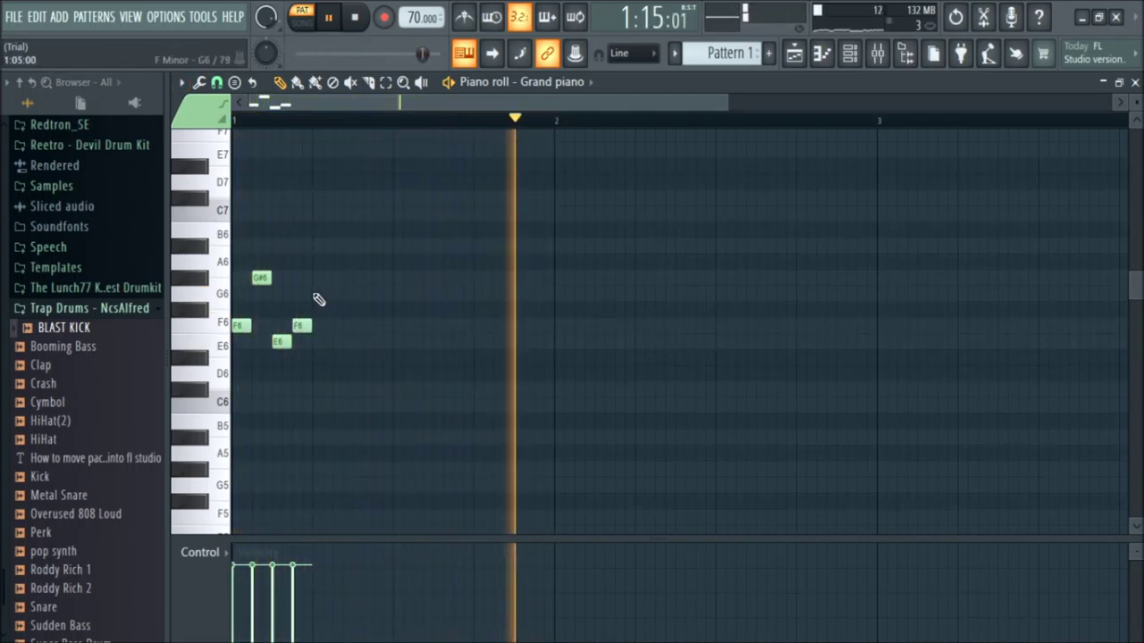
pyautogui.click(322, 294)
pyautogui.click(341, 295)
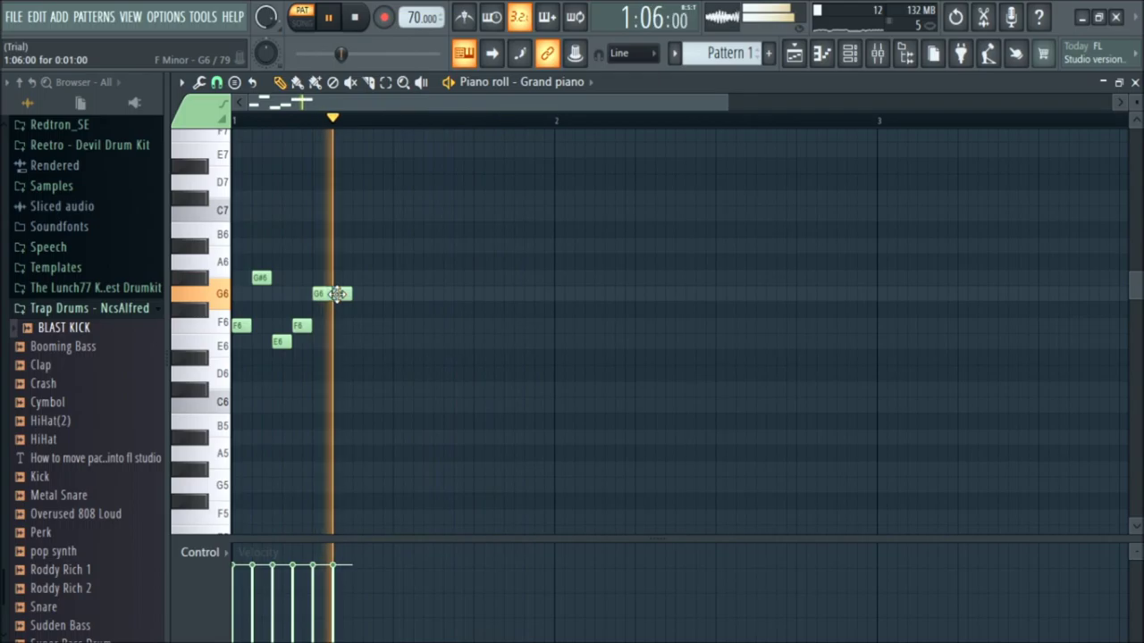
pyautogui.click(361, 343)
pyautogui.click(380, 326)
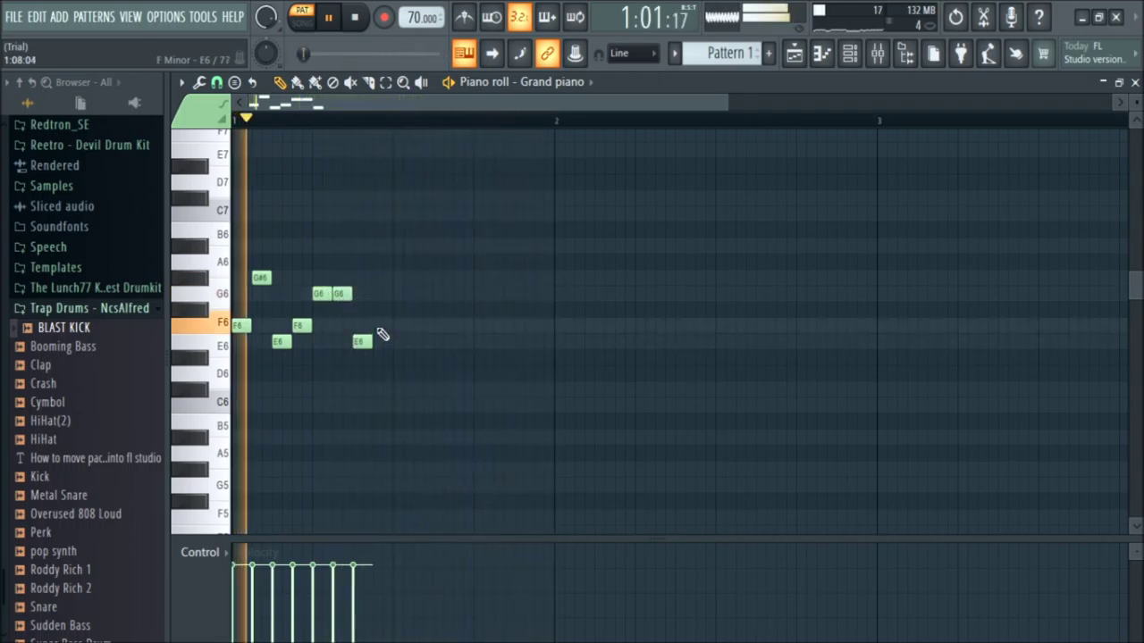
pyautogui.moveTo(411, 17); pyautogui.dragTo(412, 6)
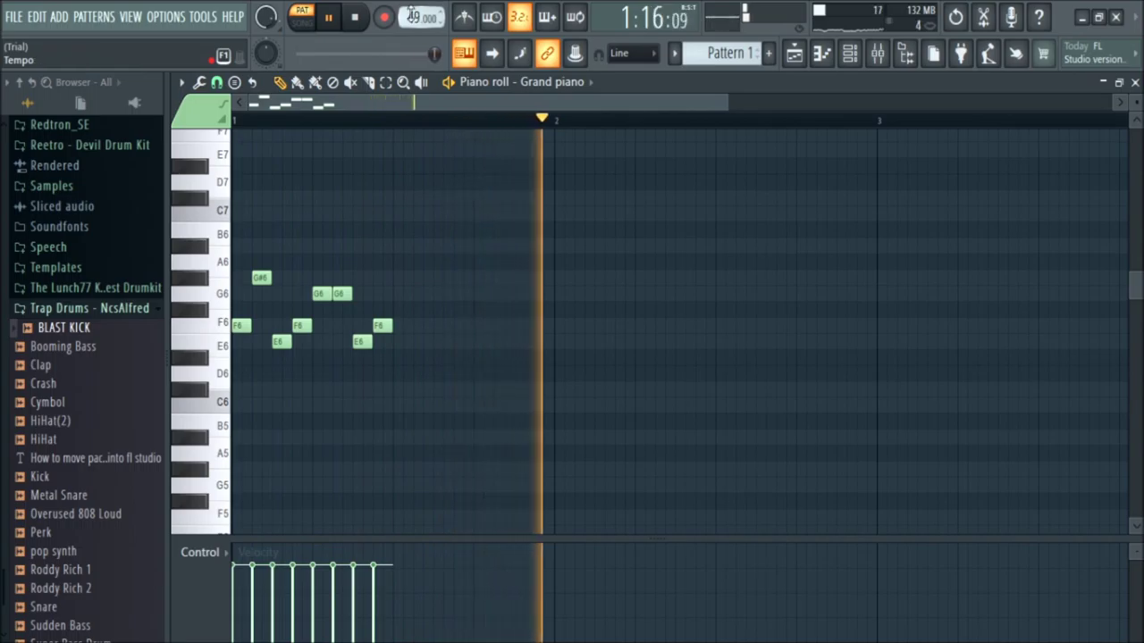
# Pencil in G#6, E6, G6, C#6, E6, C6, E6, F#6, G6 and A6 notes toward bar 2.
pyautogui.click(399, 278)
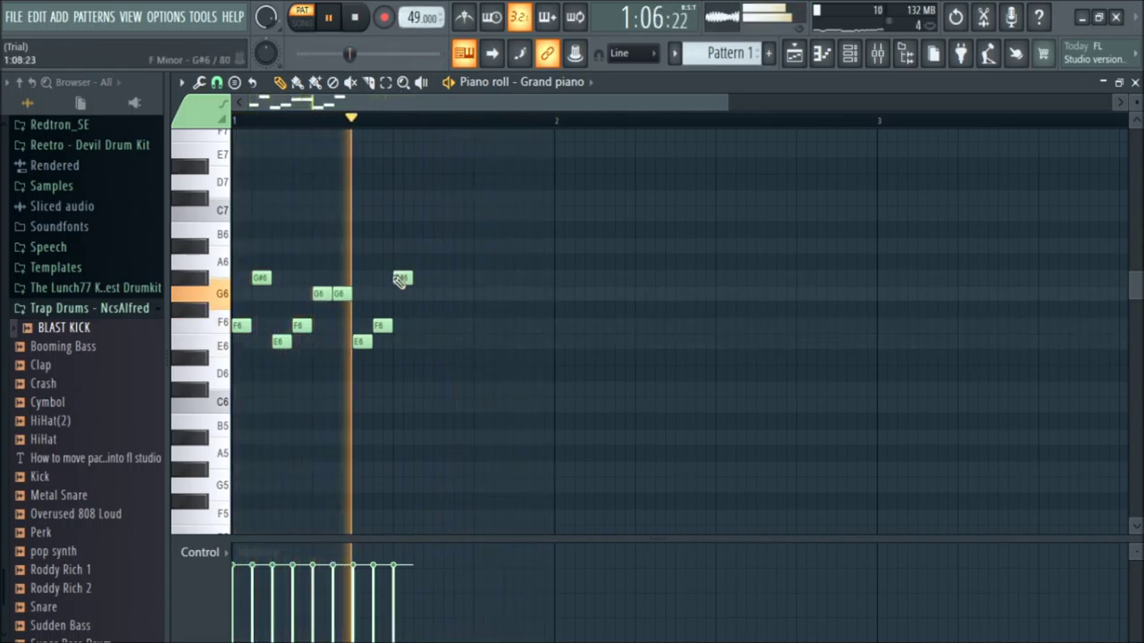
pyautogui.click(402, 342)
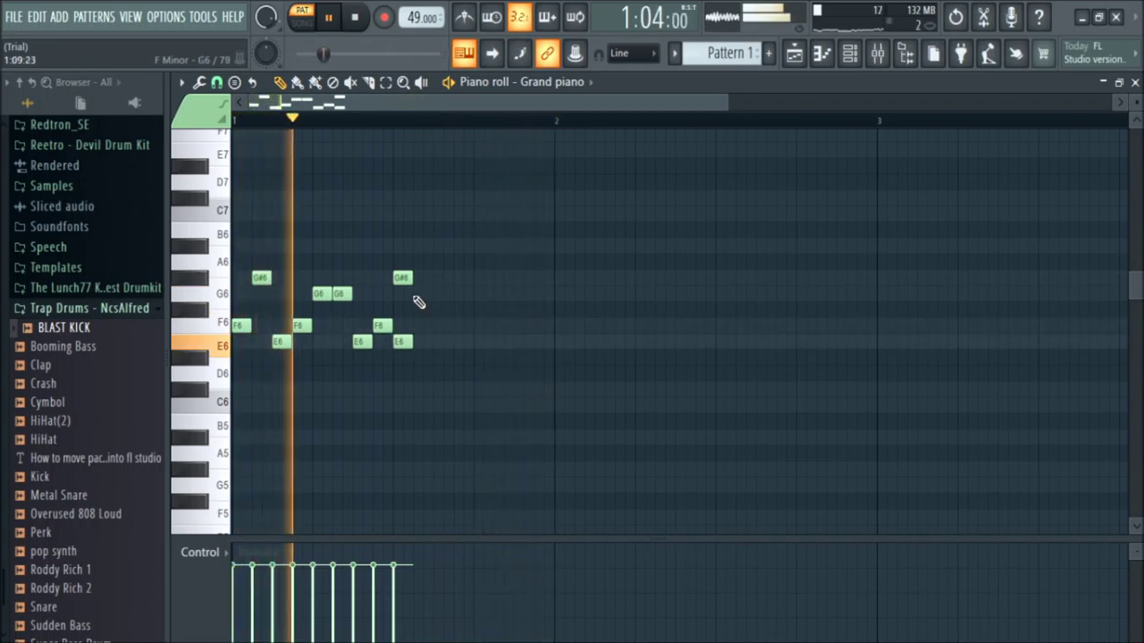
pyautogui.click(418, 294)
pyautogui.click(420, 388)
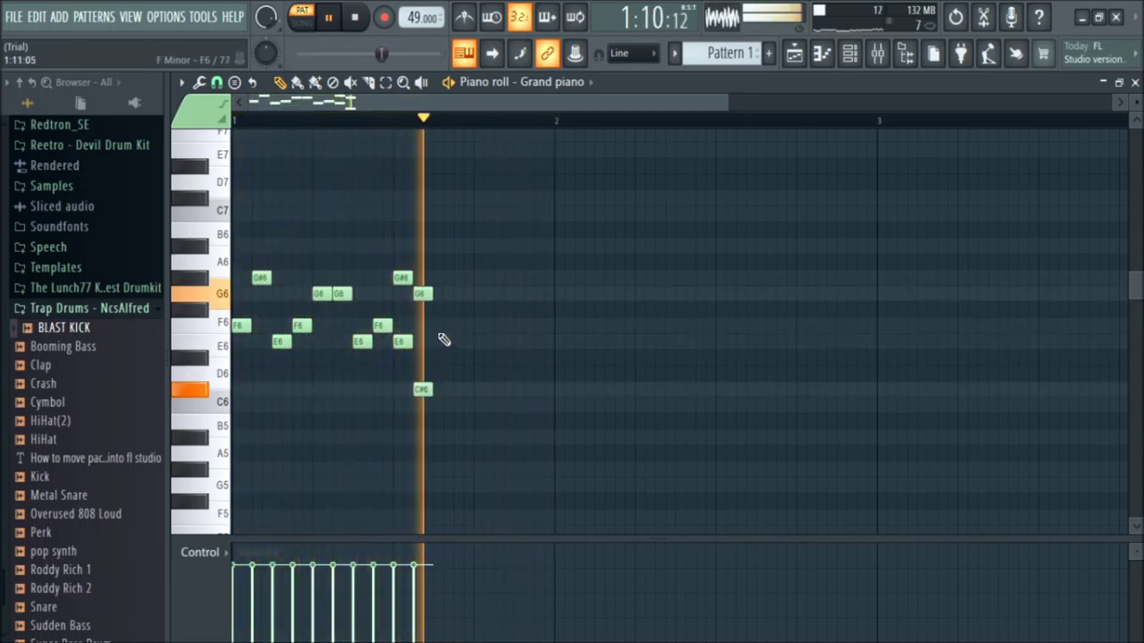
pyautogui.click(438, 343)
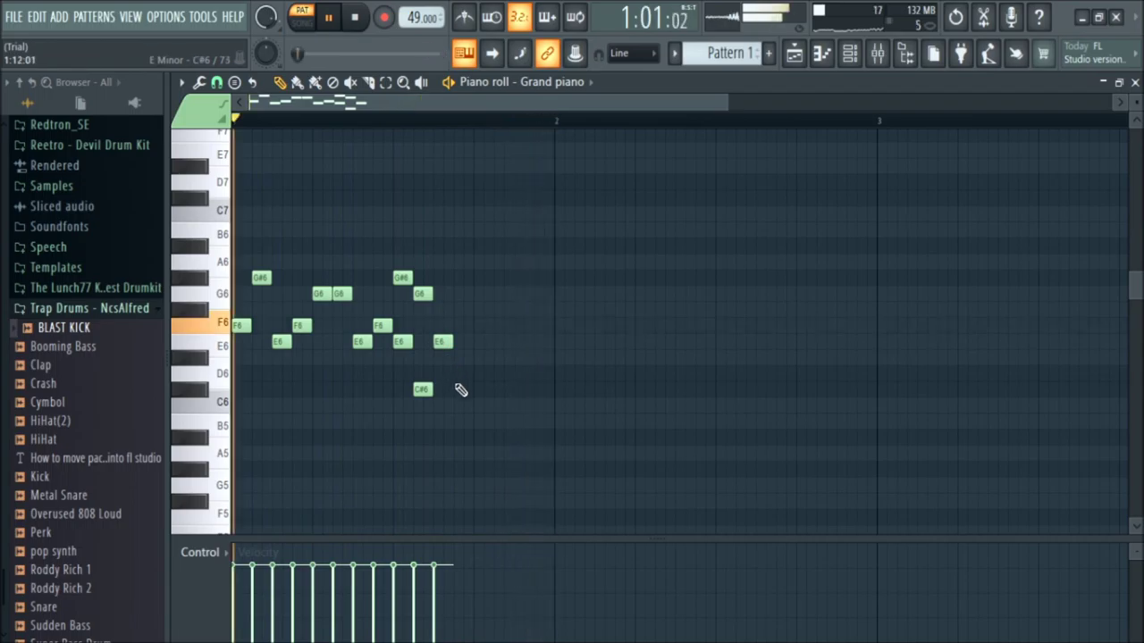
pyautogui.click(460, 406)
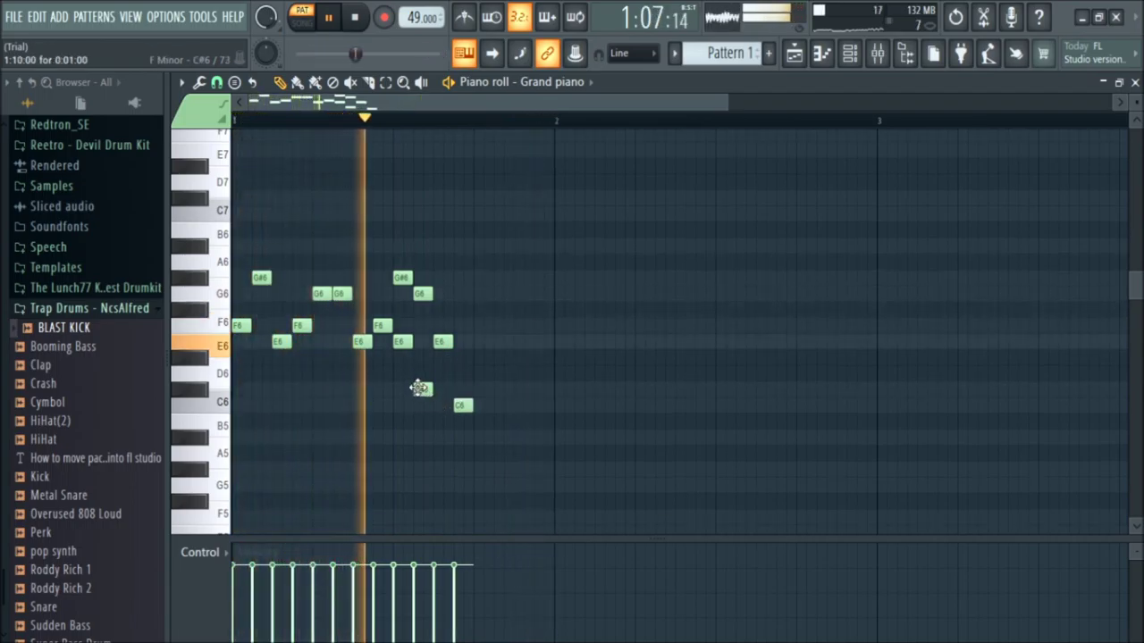
pyautogui.click(481, 343)
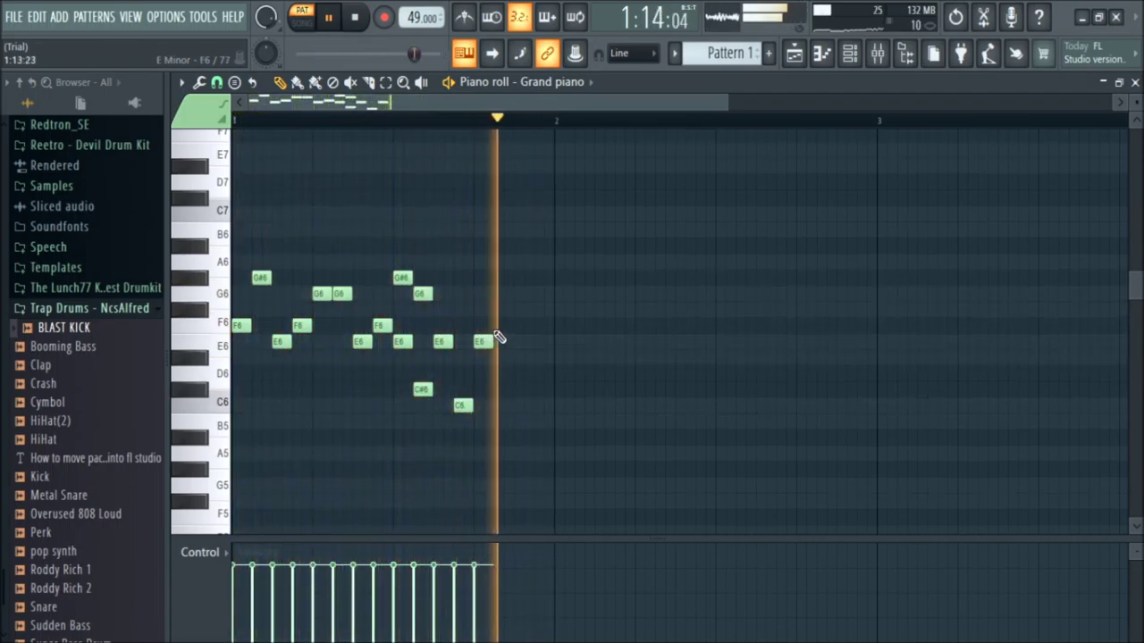
pyautogui.click(501, 309)
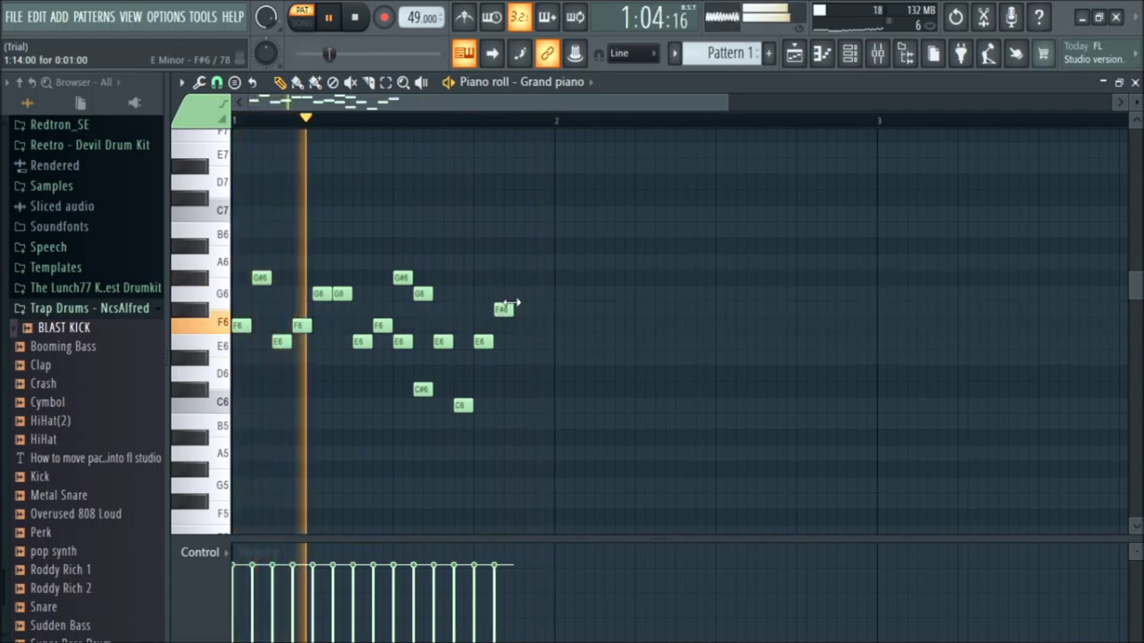
pyautogui.click(518, 294)
pyautogui.click(539, 262)
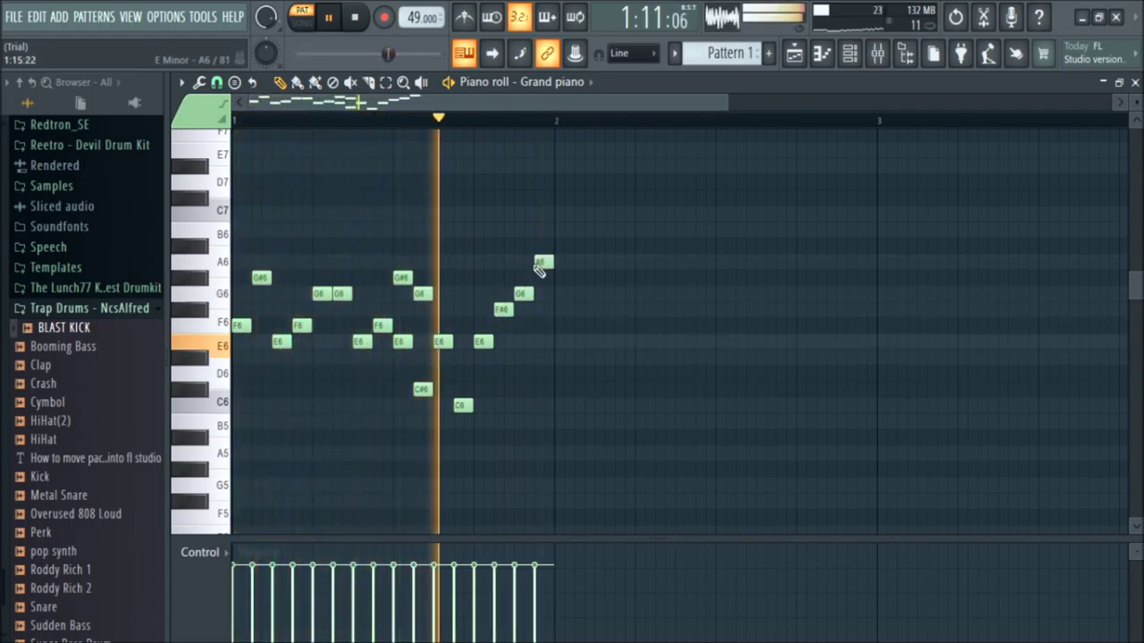
# Stop playback, scroll down to octave 4, and place the first C4/E4 chord at the bar start.
pyautogui.scroll(-3, 547, 344)
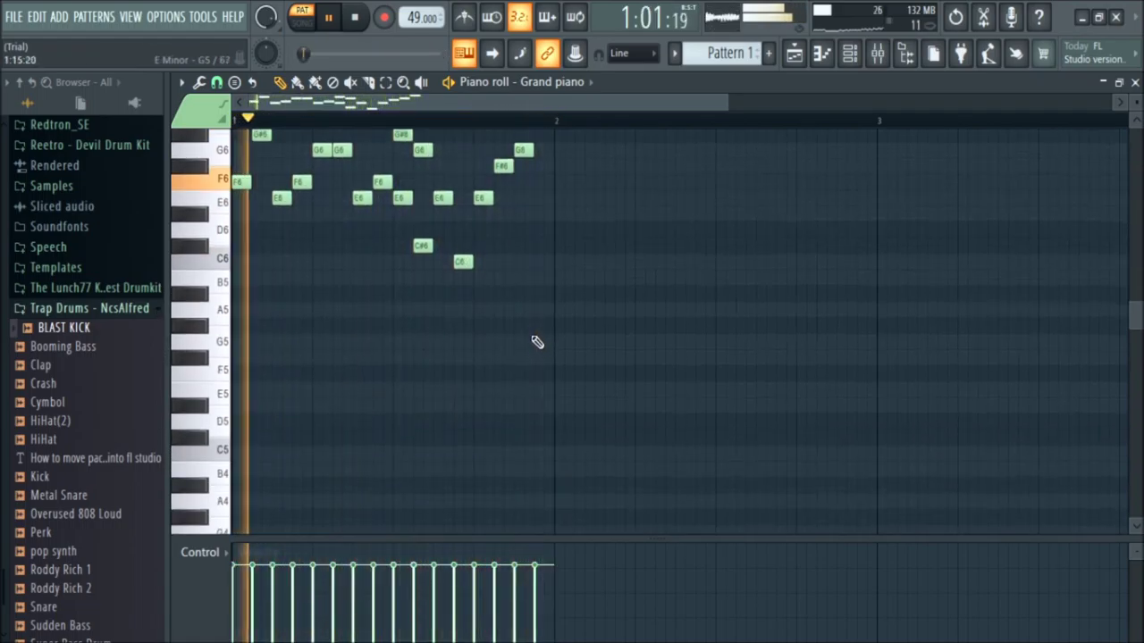
pyautogui.scroll(-1, 338, 339)
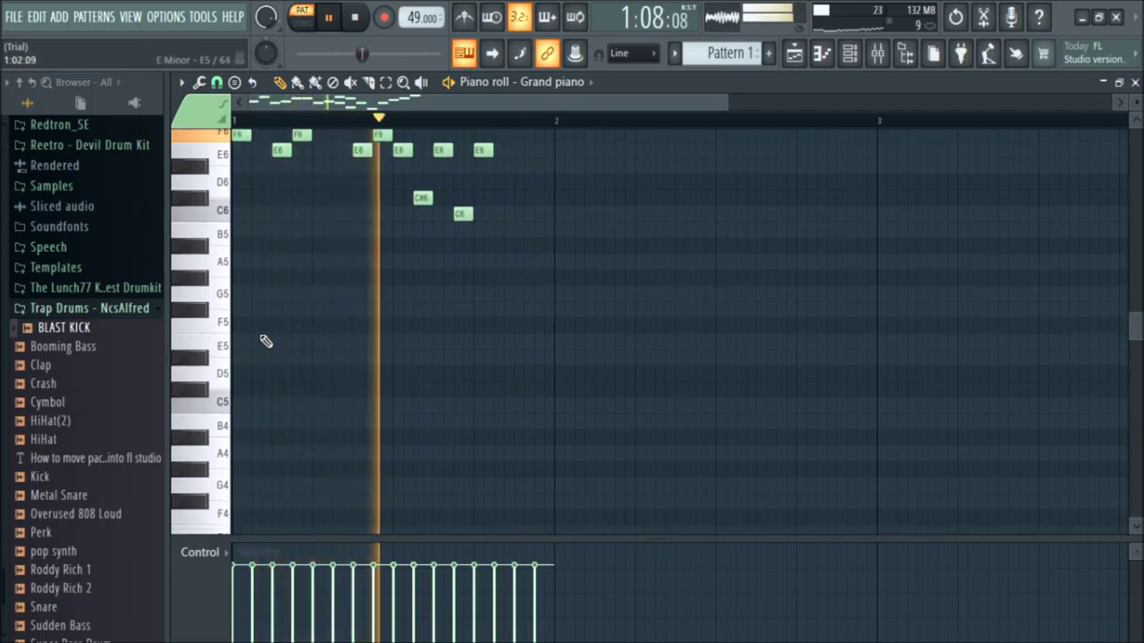
pyautogui.click(357, 18)
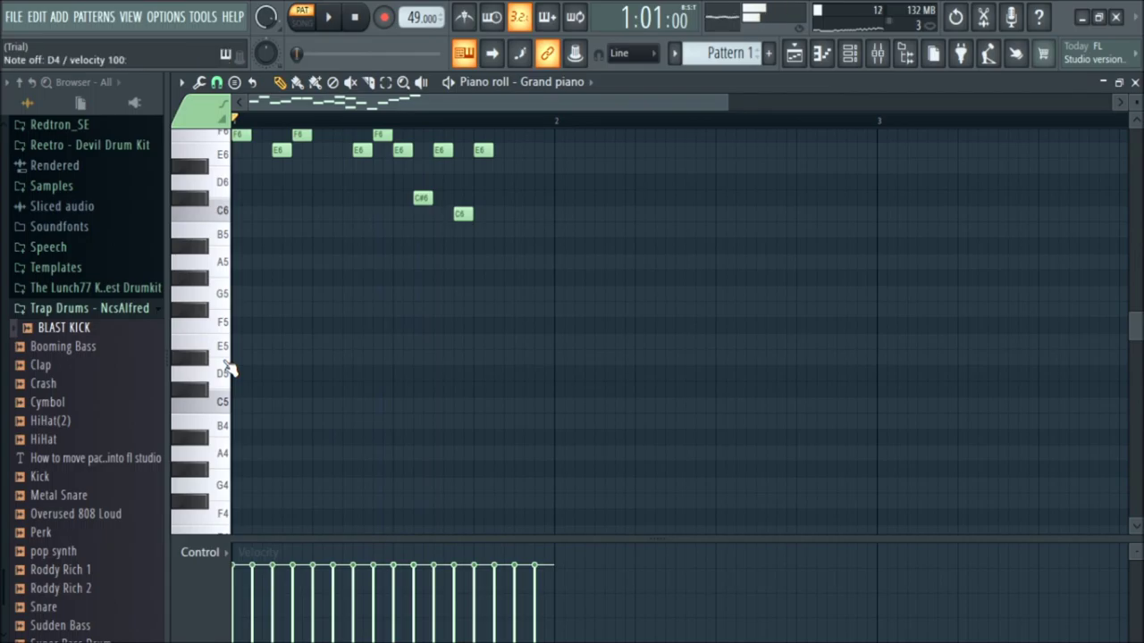
pyautogui.scroll(-4, 239, 384)
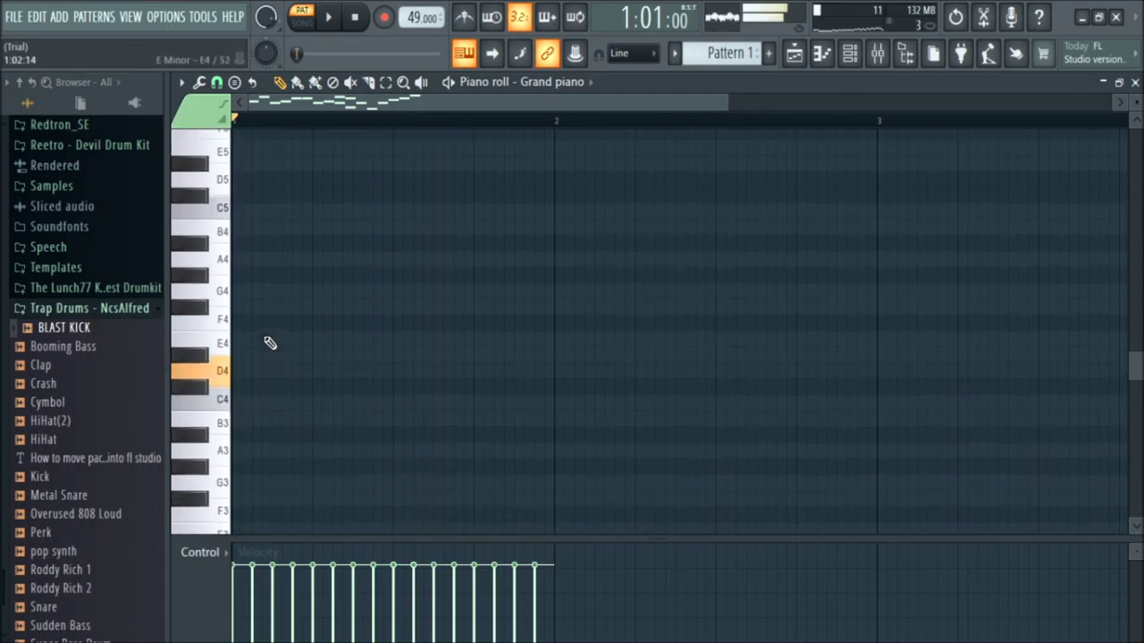
pyautogui.press('x')
pyautogui.press('x')
pyautogui.press('v')
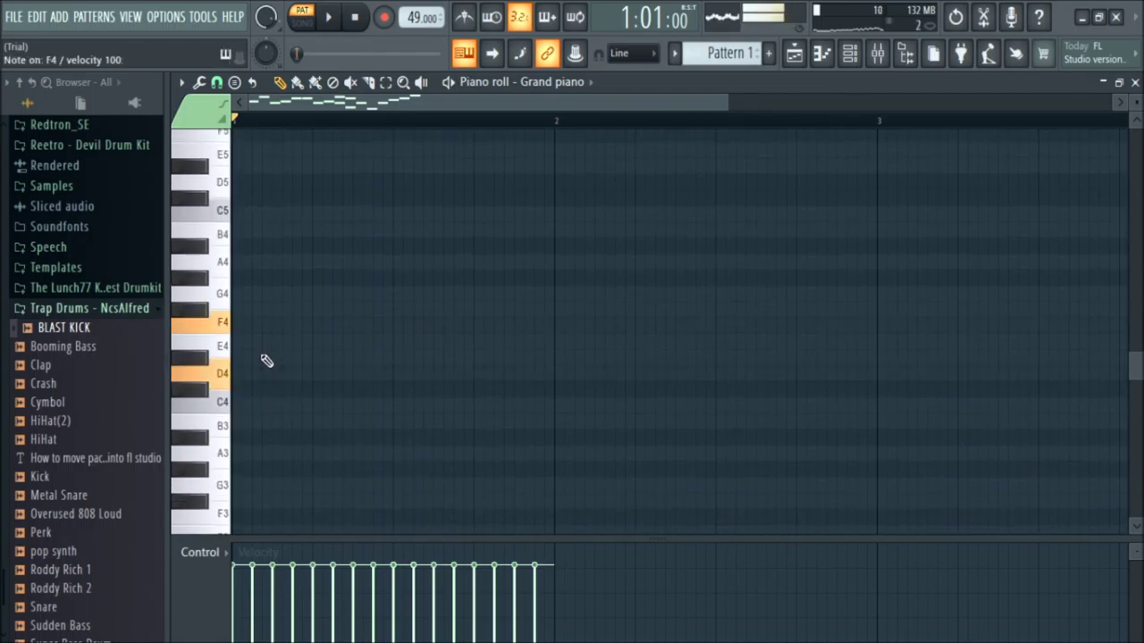
pyautogui.click(244, 346)
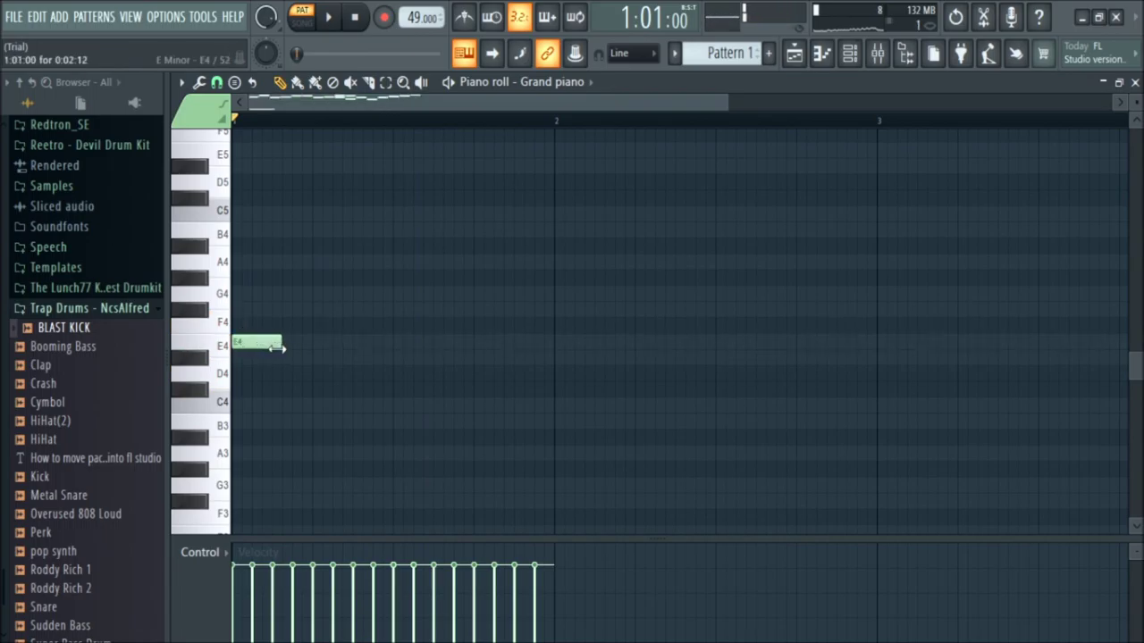
pyautogui.click(236, 406)
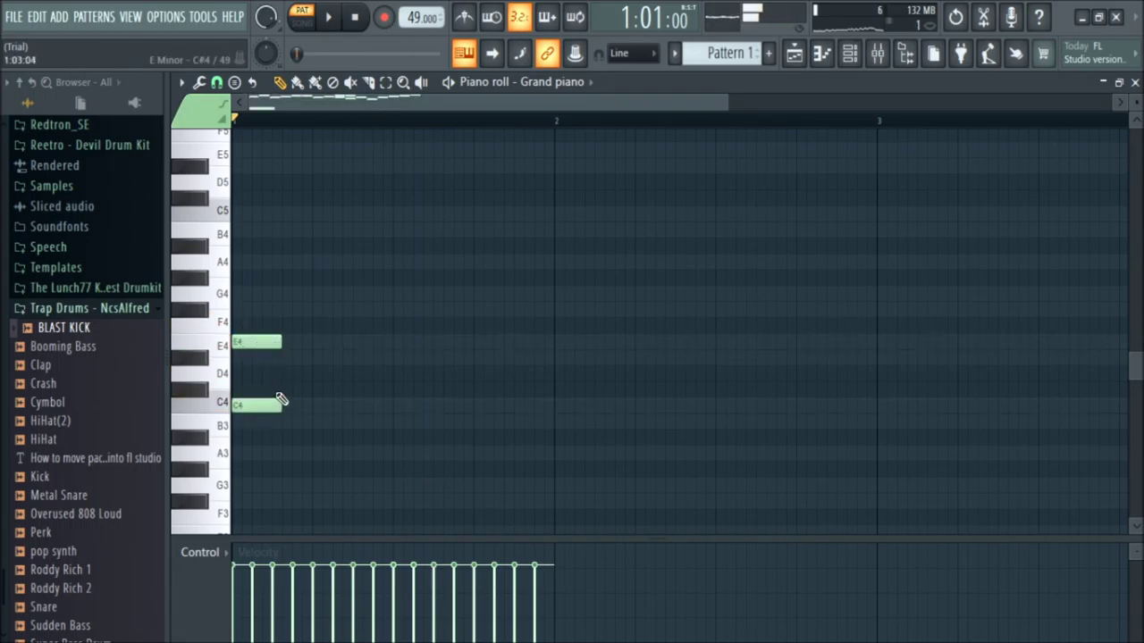
# Audition notes for the second chord, then add an A4 and slide it beside the first chord.
pyautogui.press('z')
pyautogui.press('c')
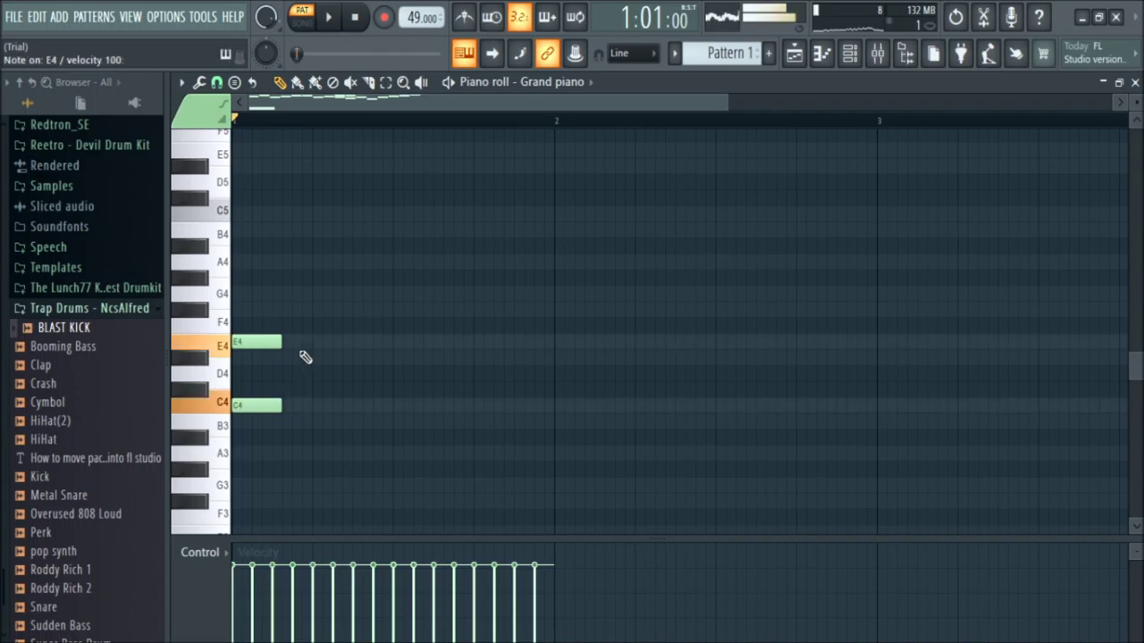
pyautogui.press('v')
pyautogui.press('n')
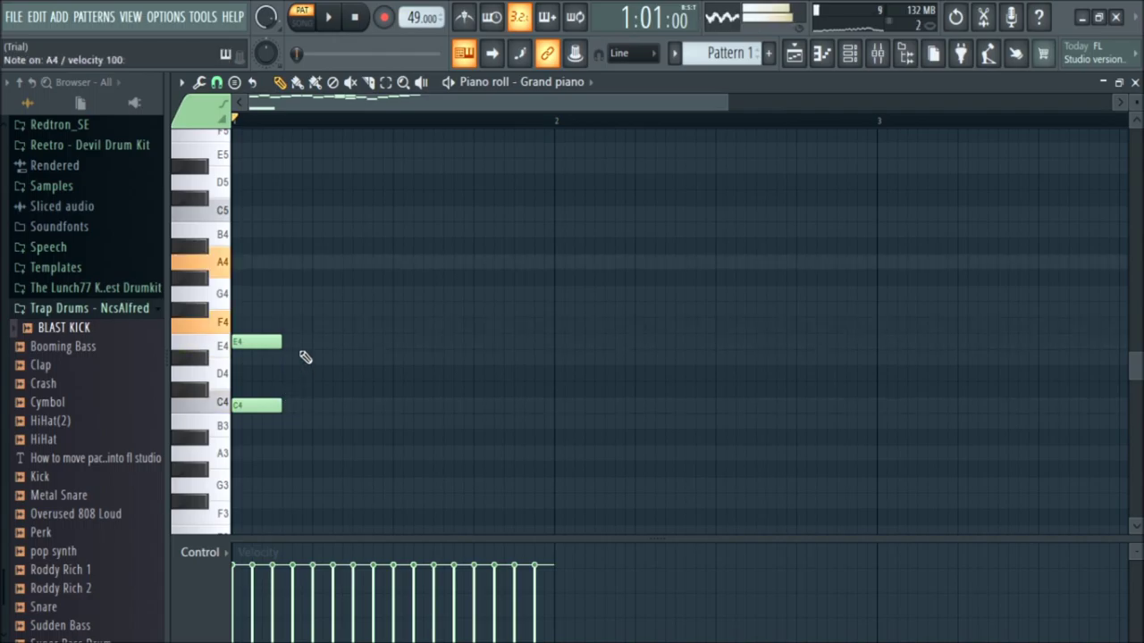
pyautogui.click(312, 261)
pyautogui.moveTo(332, 260); pyautogui.dragTo(294, 260)
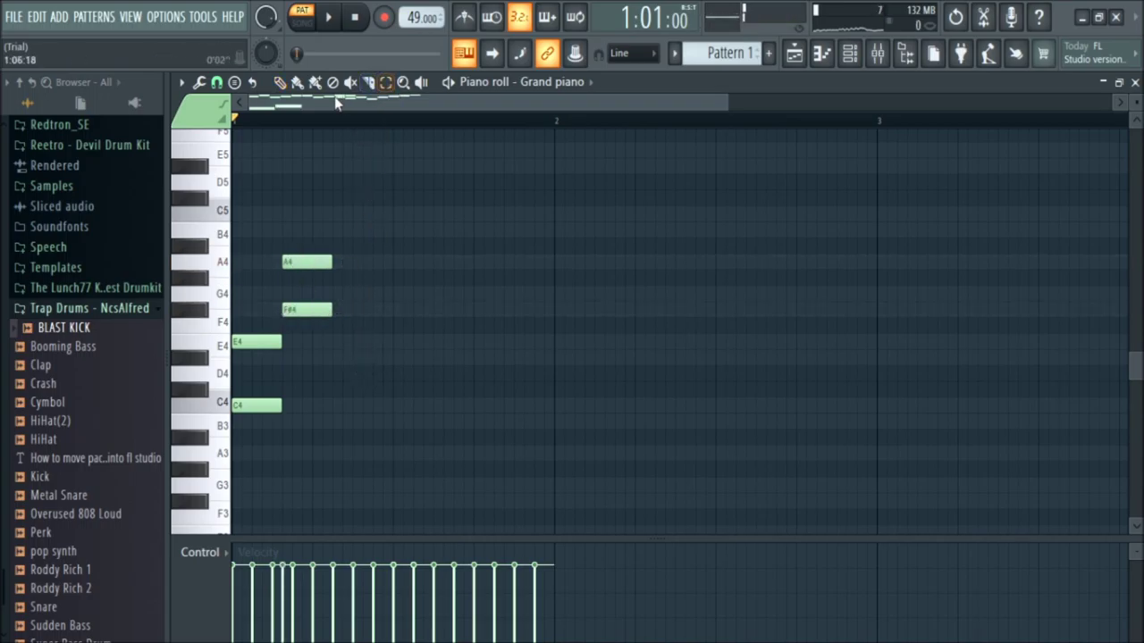
# Add the G4/E4 chord and an F#4 for the last chord, then select all notes.
pyautogui.click(339, 294)
pyautogui.click(336, 342)
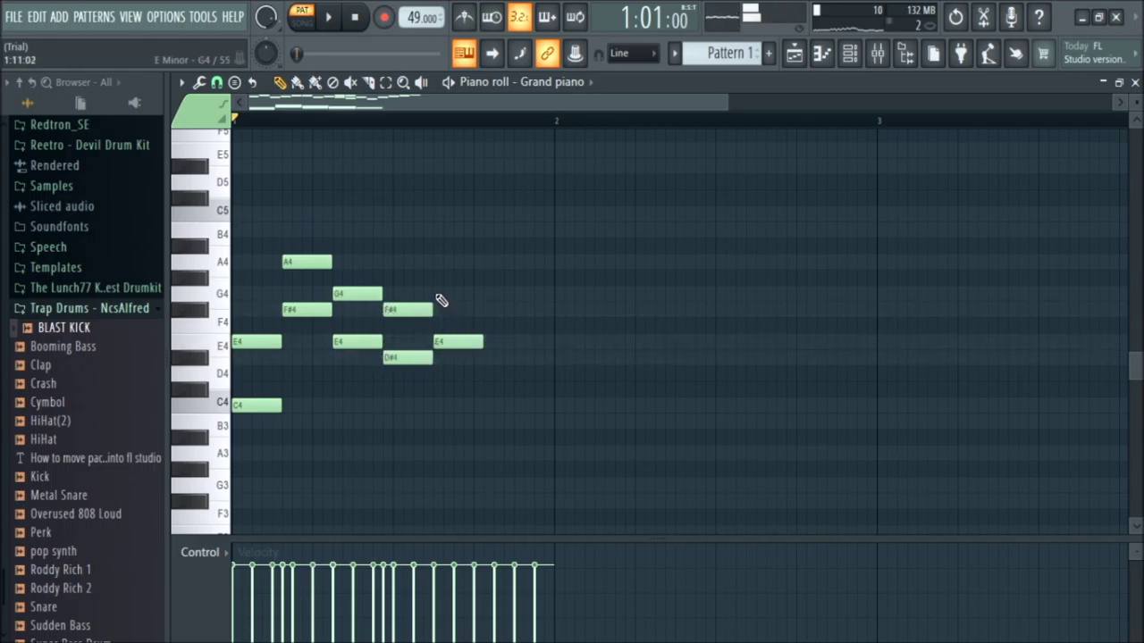
pyautogui.click(488, 311)
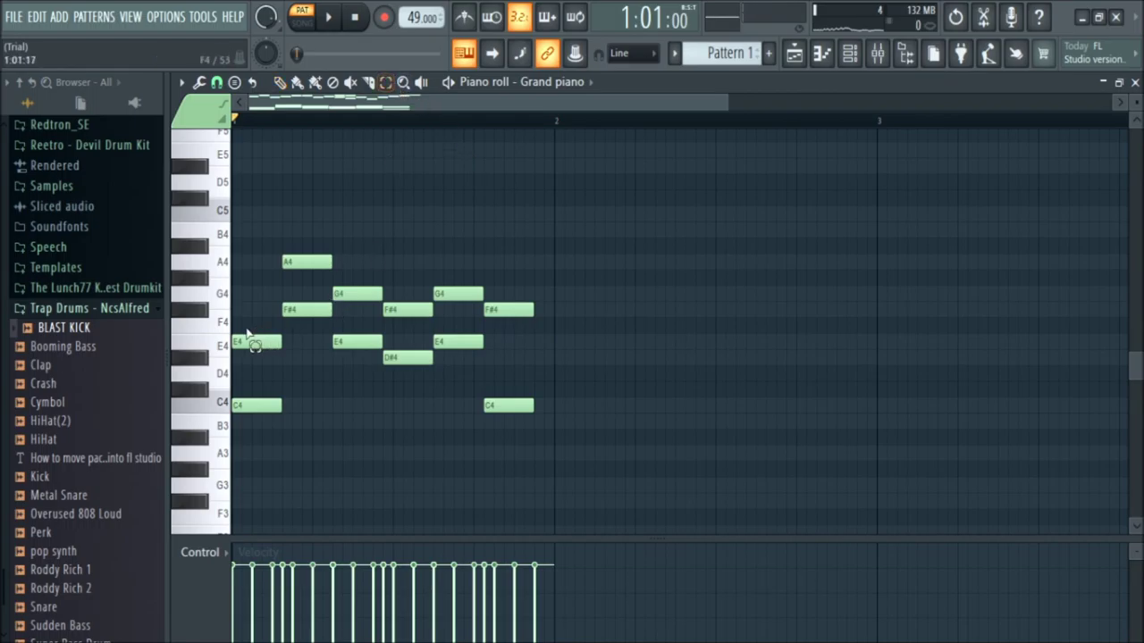
pyautogui.hotkey('ctrl', 'a')
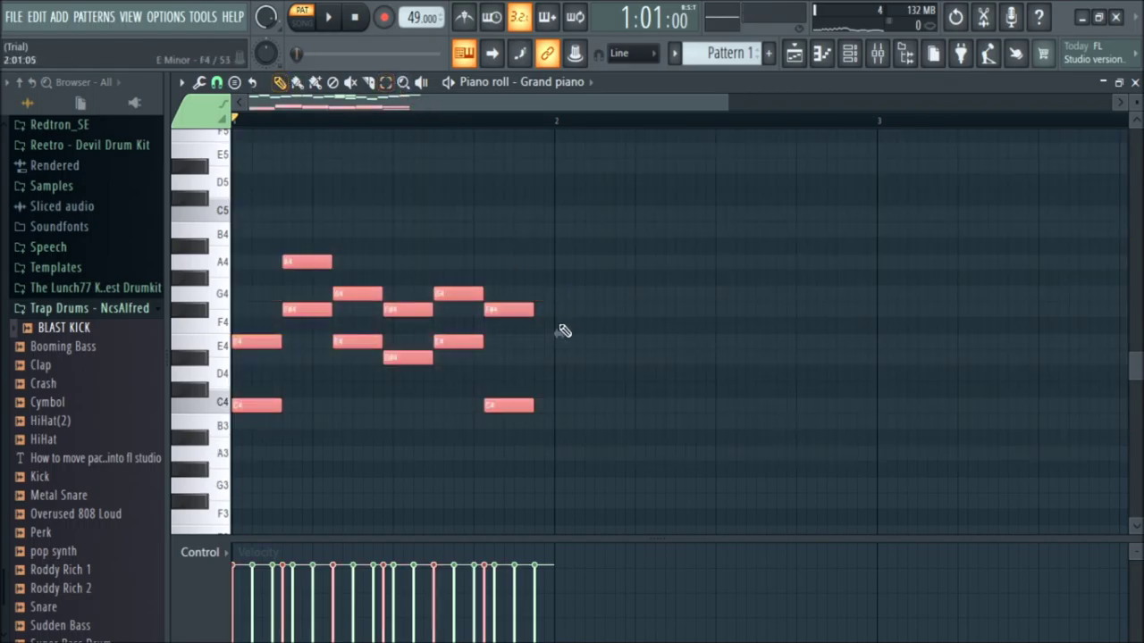
# Stretch the selected chords so they end exactly at bar 2, then play and stop to check.
pyautogui.moveTo(564, 332); pyautogui.dragTo(581, 333)
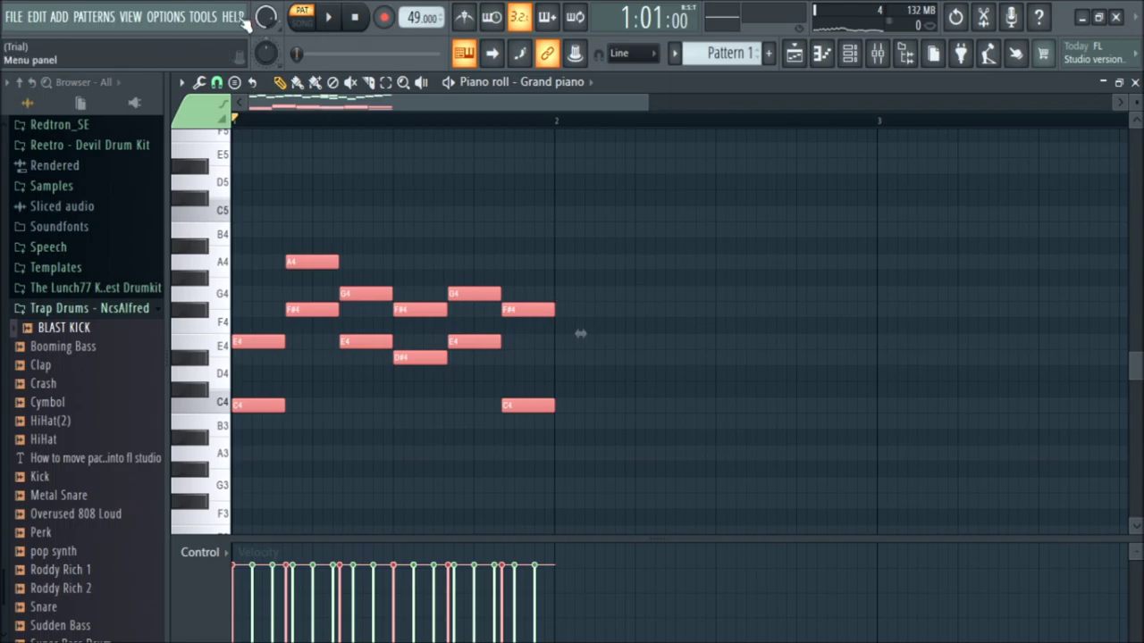
pyautogui.click(341, 17)
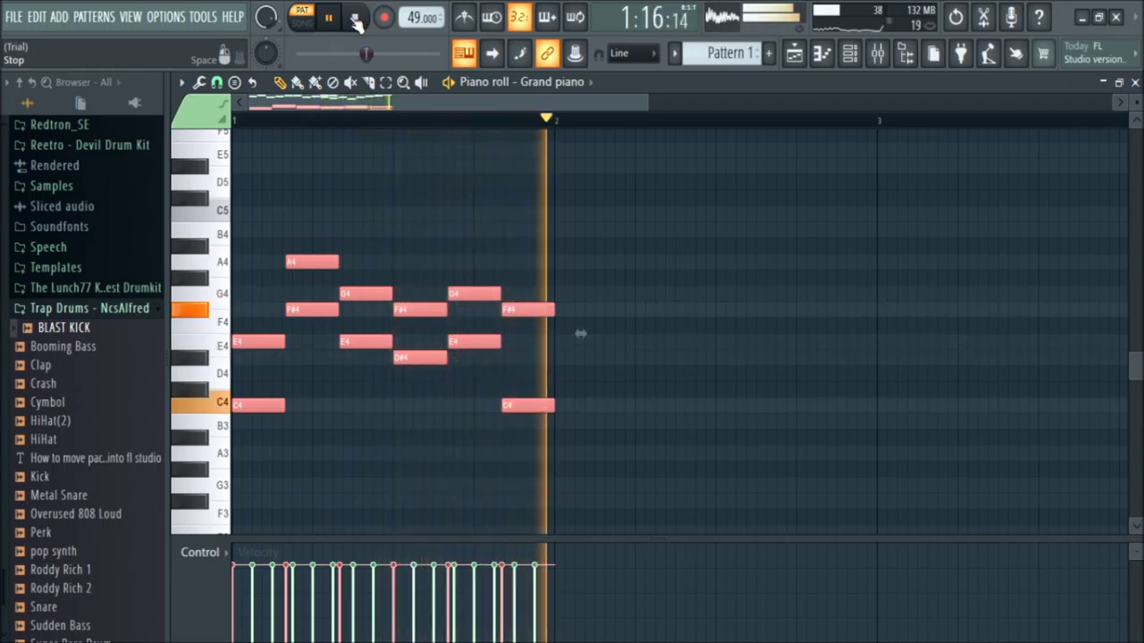
pyautogui.click(356, 19)
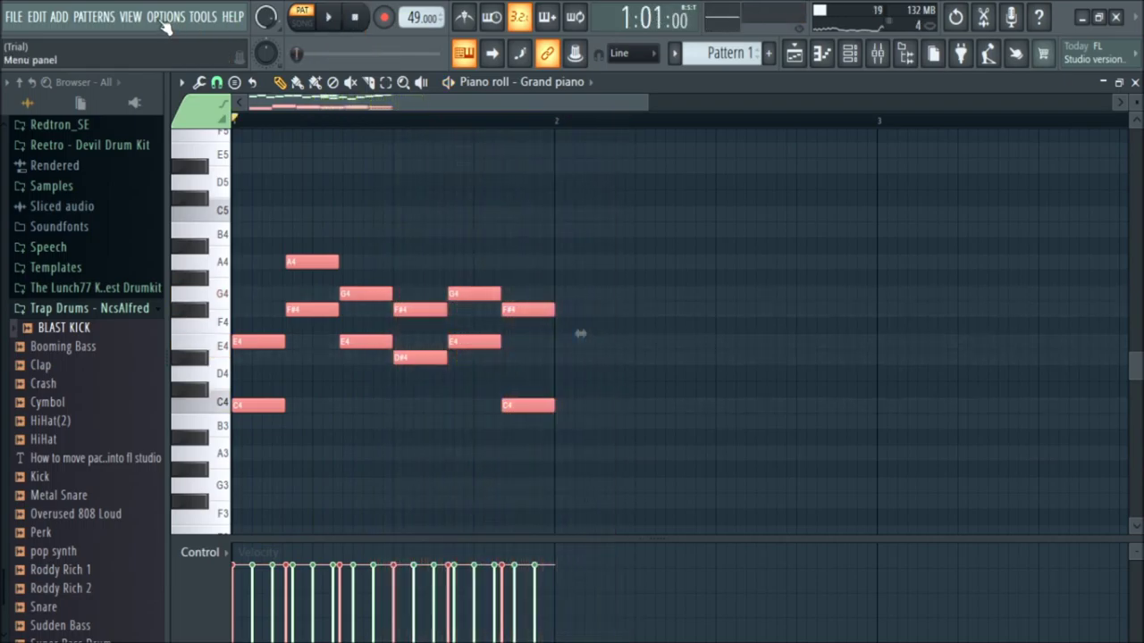
# In the Channel rack, shorten the pattern, delete 808 HiHat and 808 Snare, and open FL Keys' piano roll.
pyautogui.press('F6')
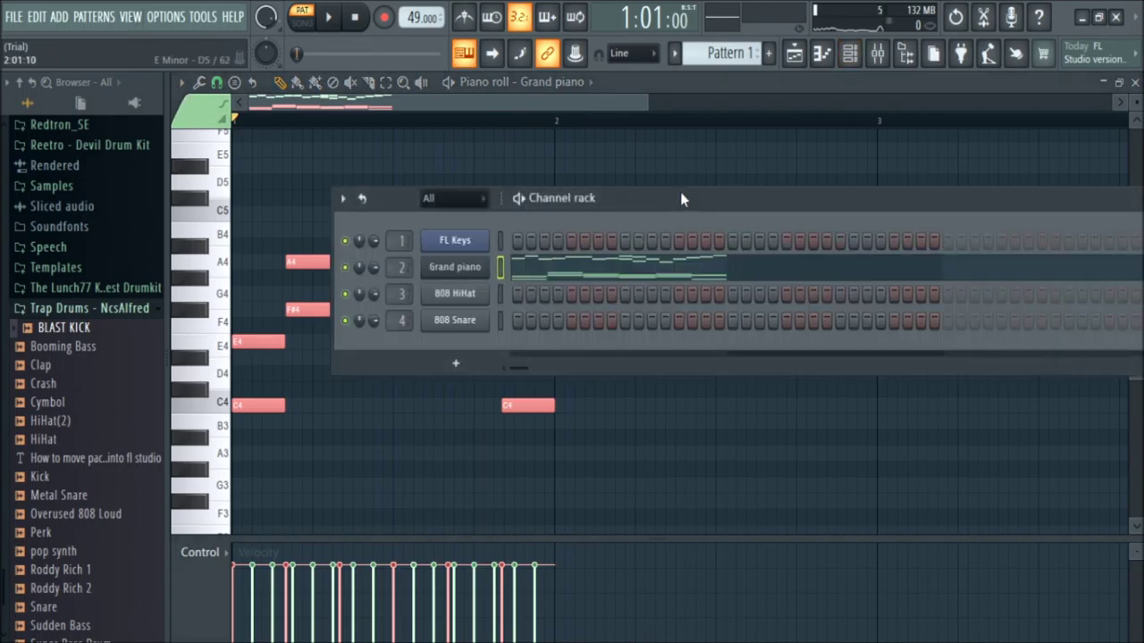
pyautogui.moveTo(1019, 188); pyautogui.dragTo(1019, 223)
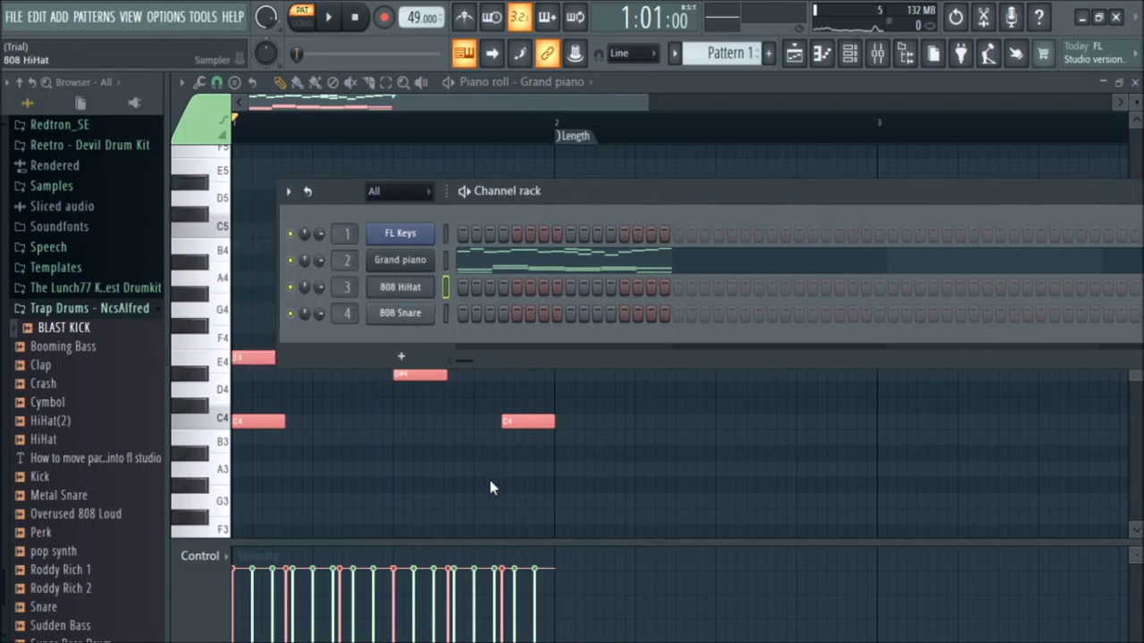
pyautogui.hotkey('alt', 'Delete')
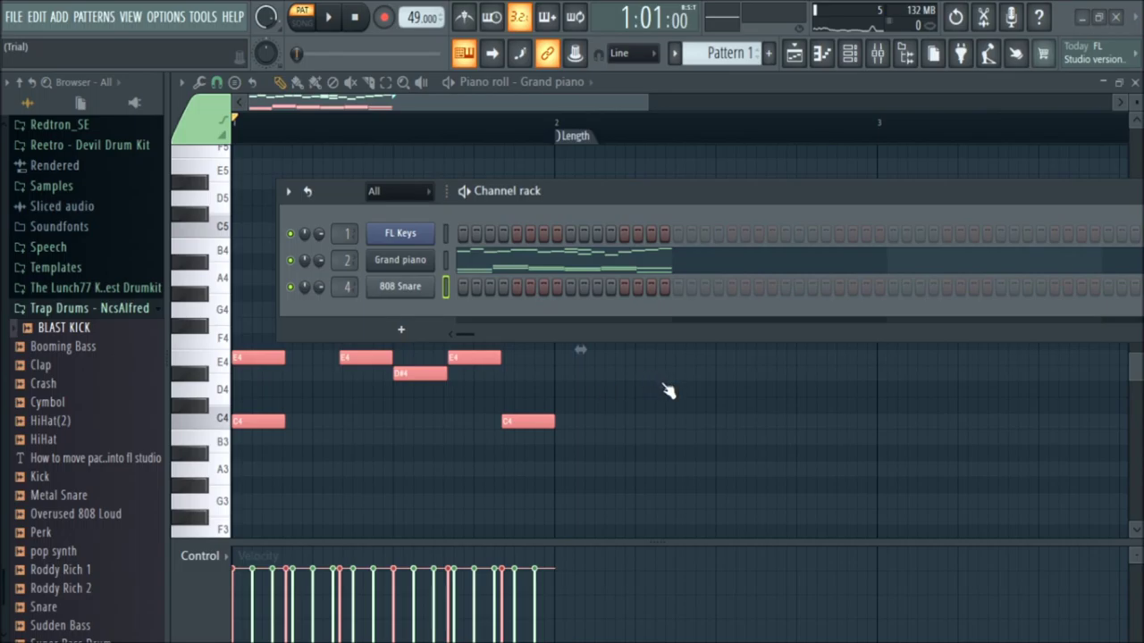
pyautogui.hotkey('alt', 'Delete')
pyautogui.click(460, 235)
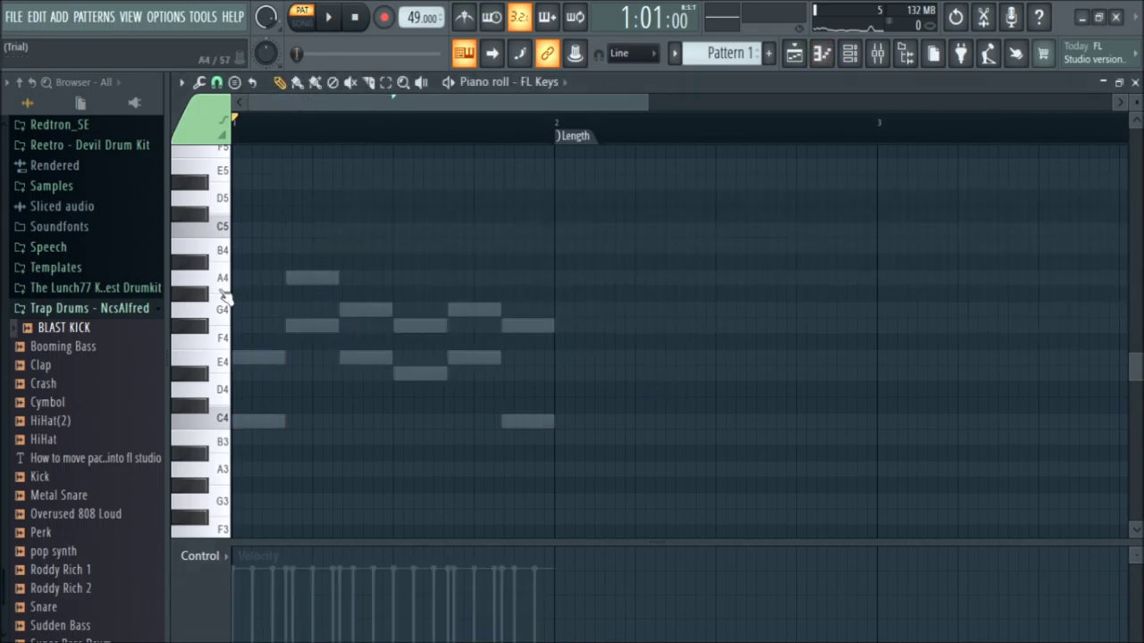
# Scroll the FL Keys piano roll up to octave 7, preview E7, and pencil in melody notes up to A7.
pyautogui.scroll(4, 221, 291)
pyautogui.scroll(8, 222, 284)
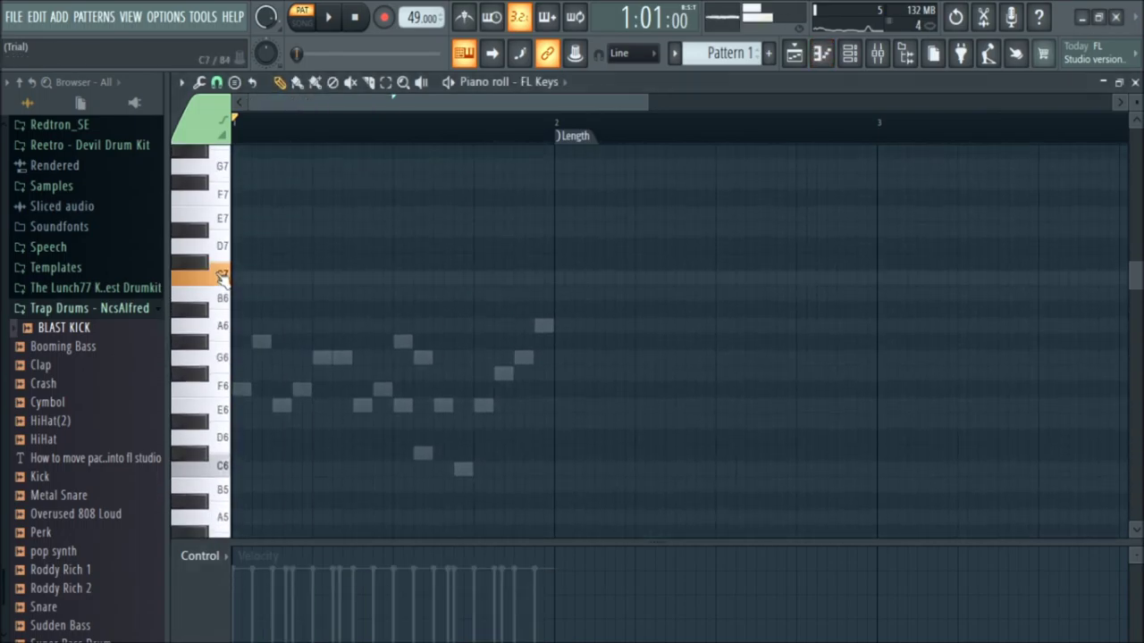
pyautogui.moveTo(225, 234); pyautogui.dragTo(219, 275)
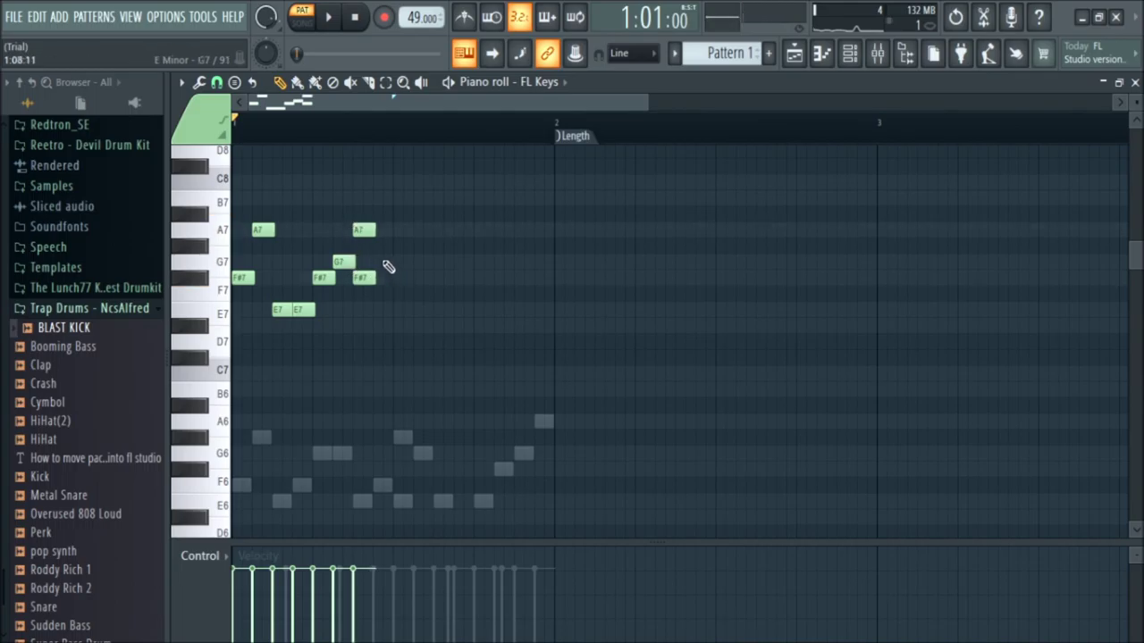
pyautogui.click(398, 234)
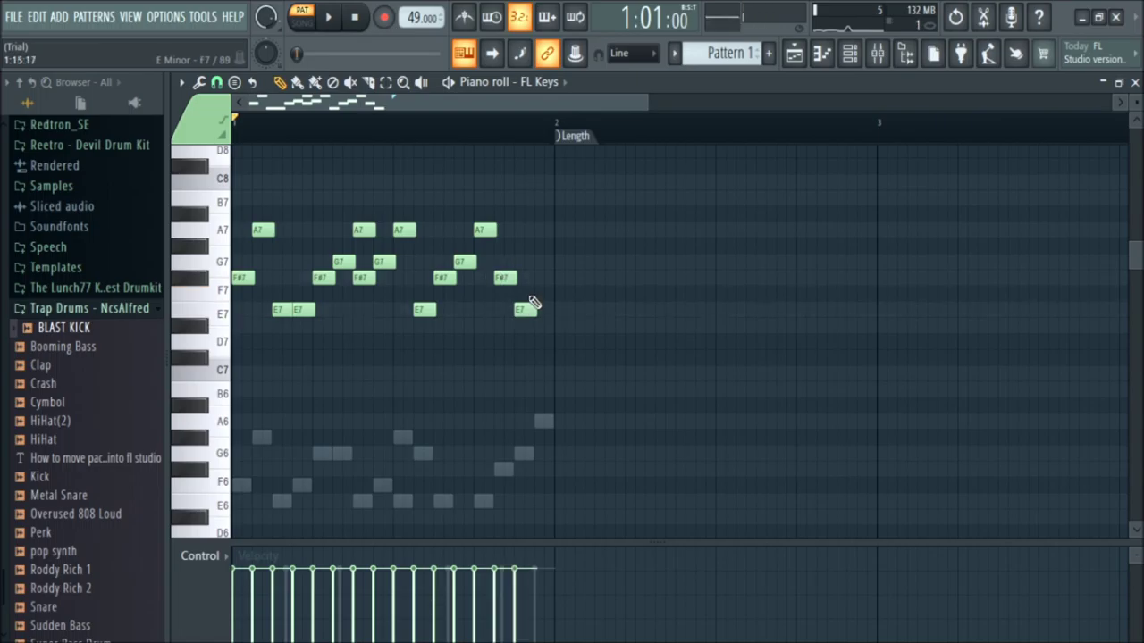
# Play the new melody, move and close the Channel rack, and bring up the Playlist with Pattern 1.
pyautogui.click(327, 24)
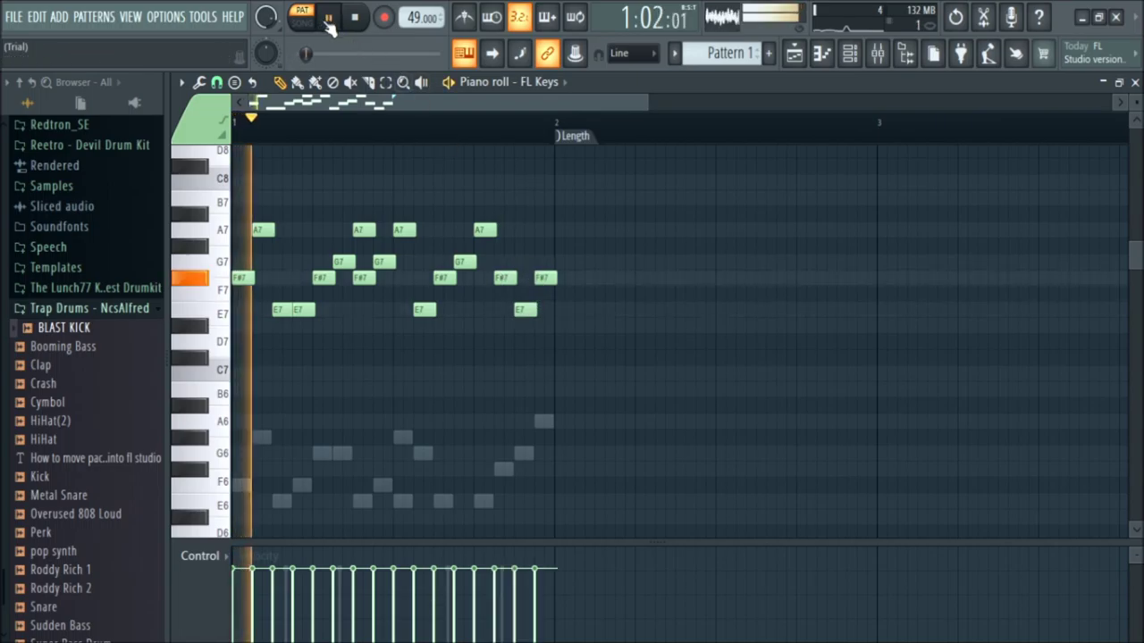
pyautogui.press('F6')
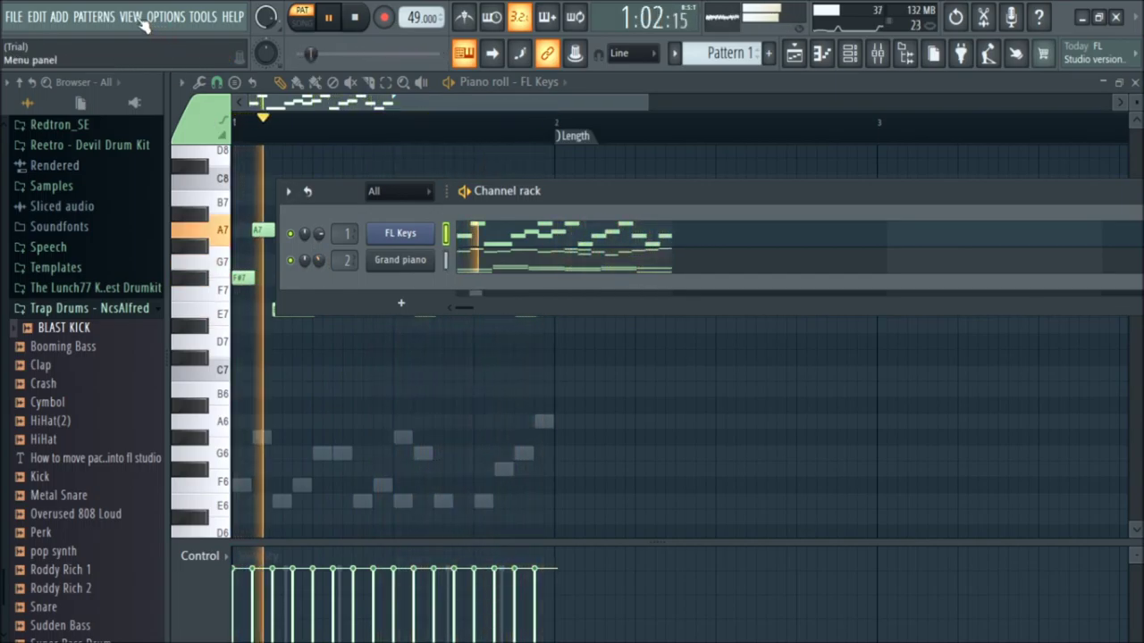
pyautogui.moveTo(650, 201); pyautogui.dragTo(468, 254)
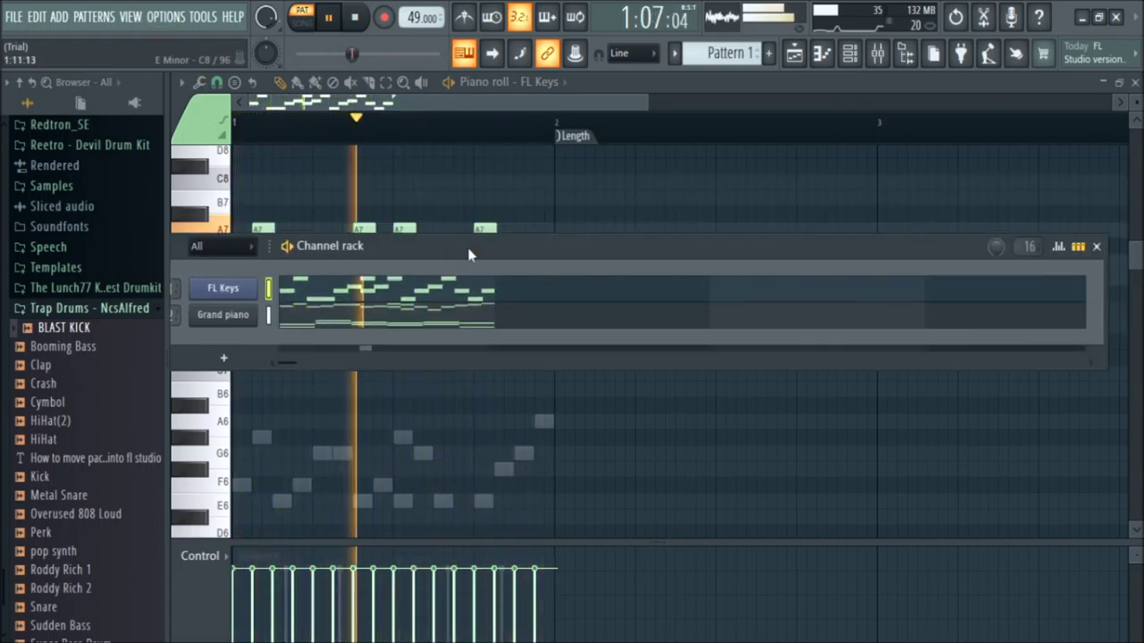
pyautogui.click(1096, 247)
pyautogui.scroll(-3, 345, 273)
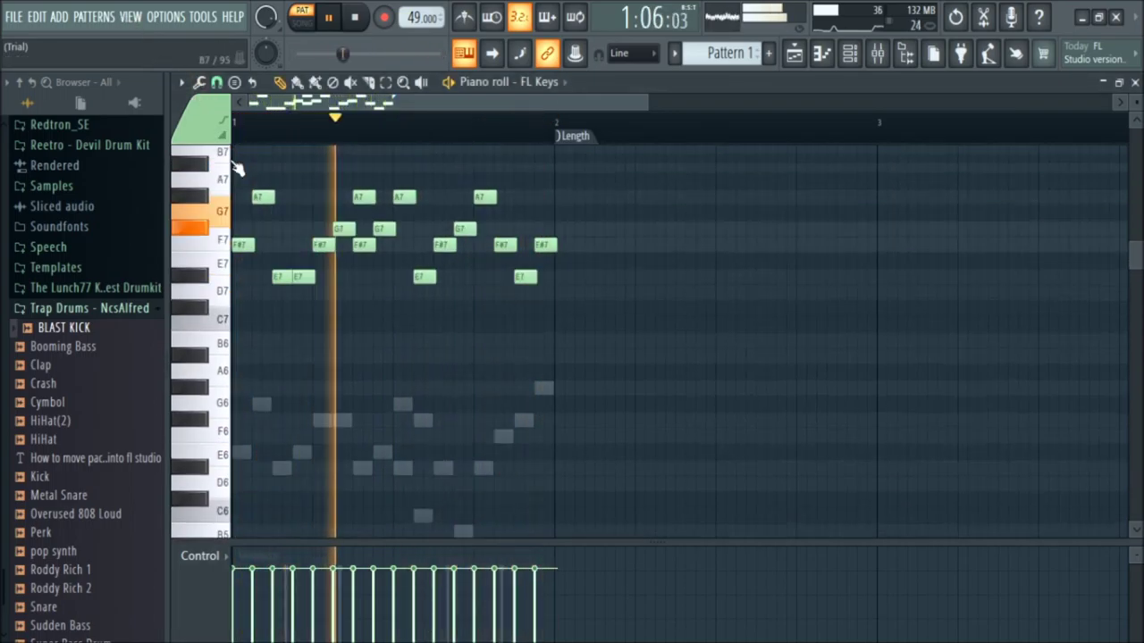
pyautogui.scroll(3, 235, 171)
pyautogui.press('F5')
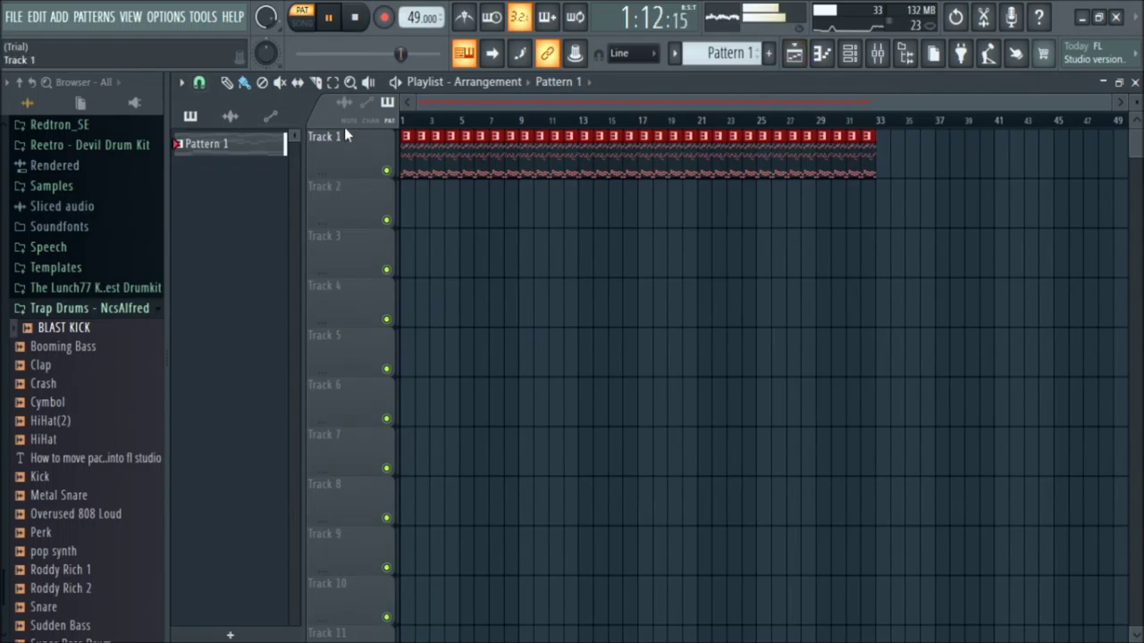
# Open the Mixer with F9 and select Insert 1 to hold Fruity Reeverb 2.
pyautogui.press('F9')
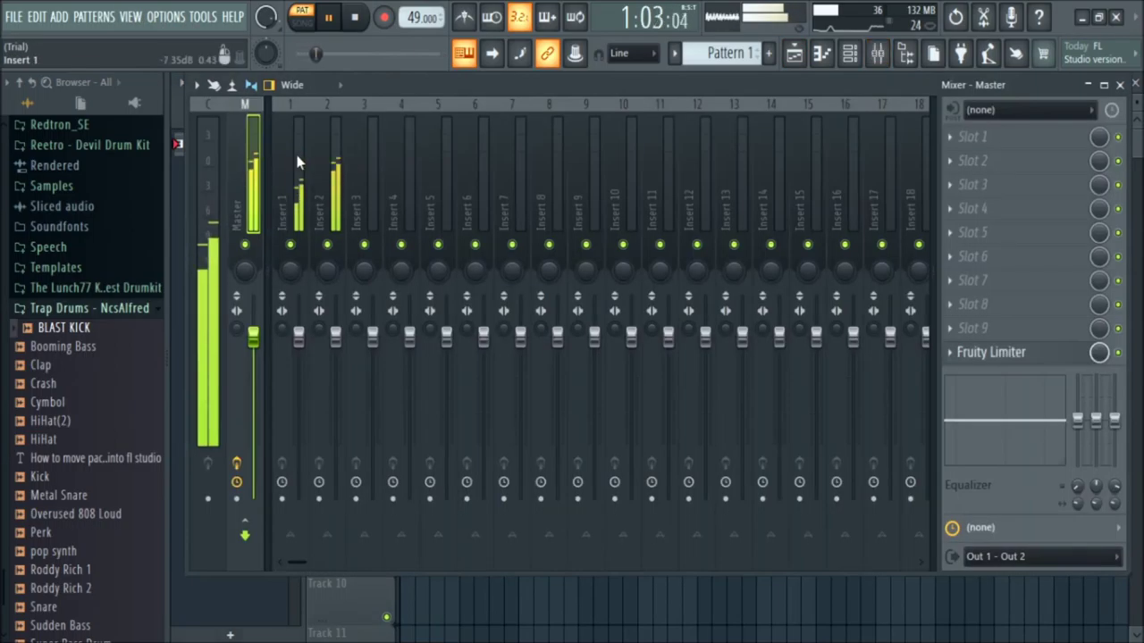
pyautogui.click(300, 164)
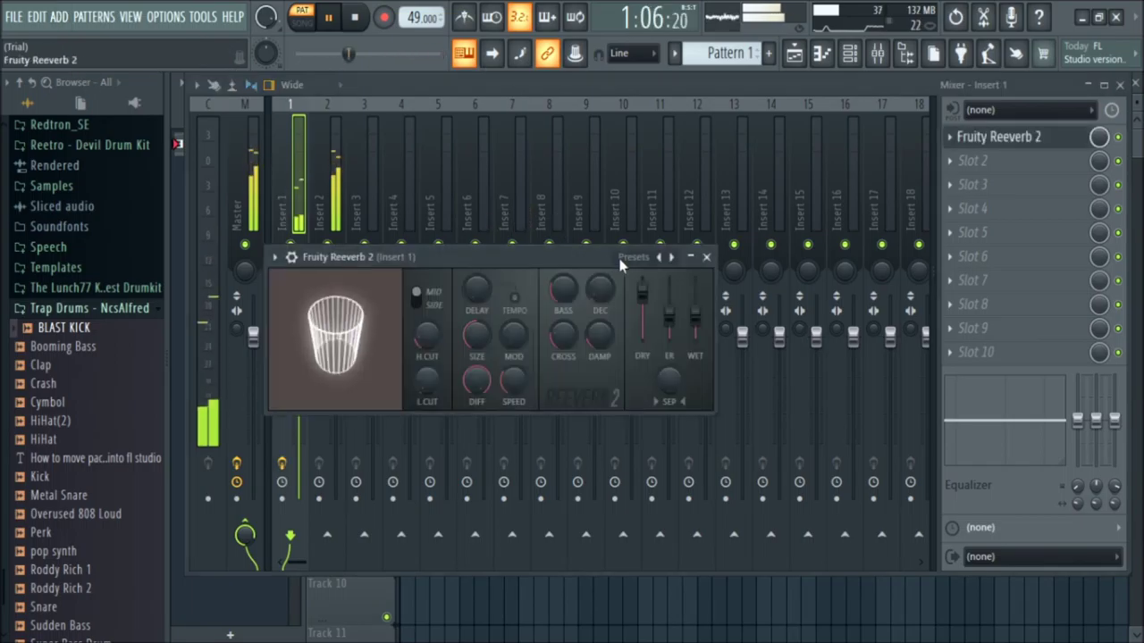
# Give Fruity Reeverb 2 the Cathedral preset, lower damping, 125% wet, and close its window.
pyautogui.click(658, 257)
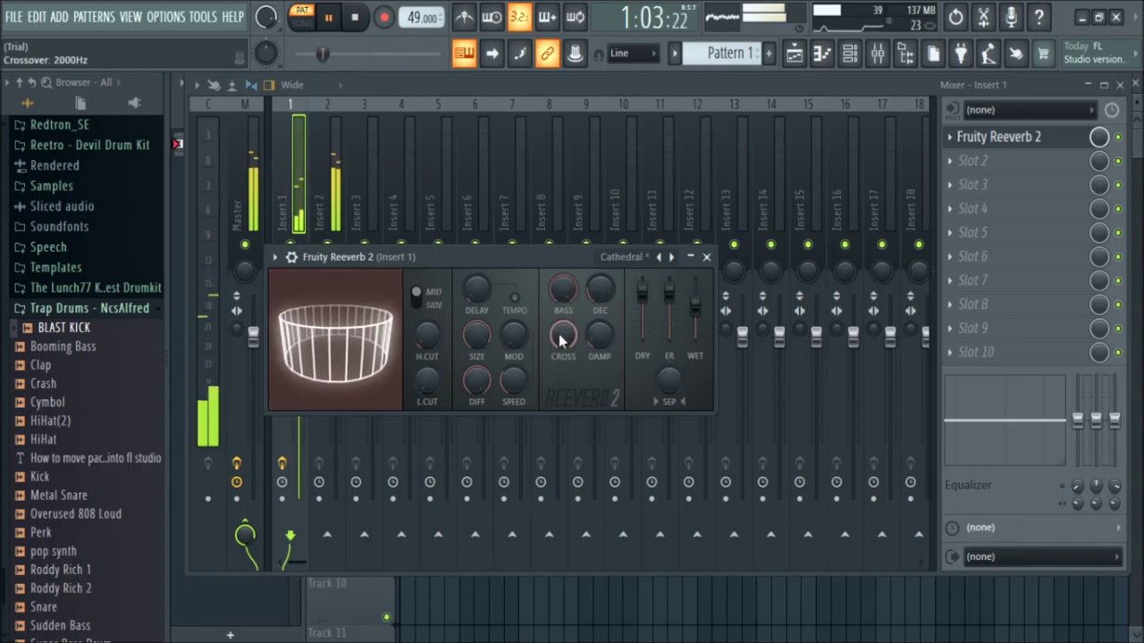
pyautogui.moveTo(599, 335); pyautogui.dragTo(599, 359)
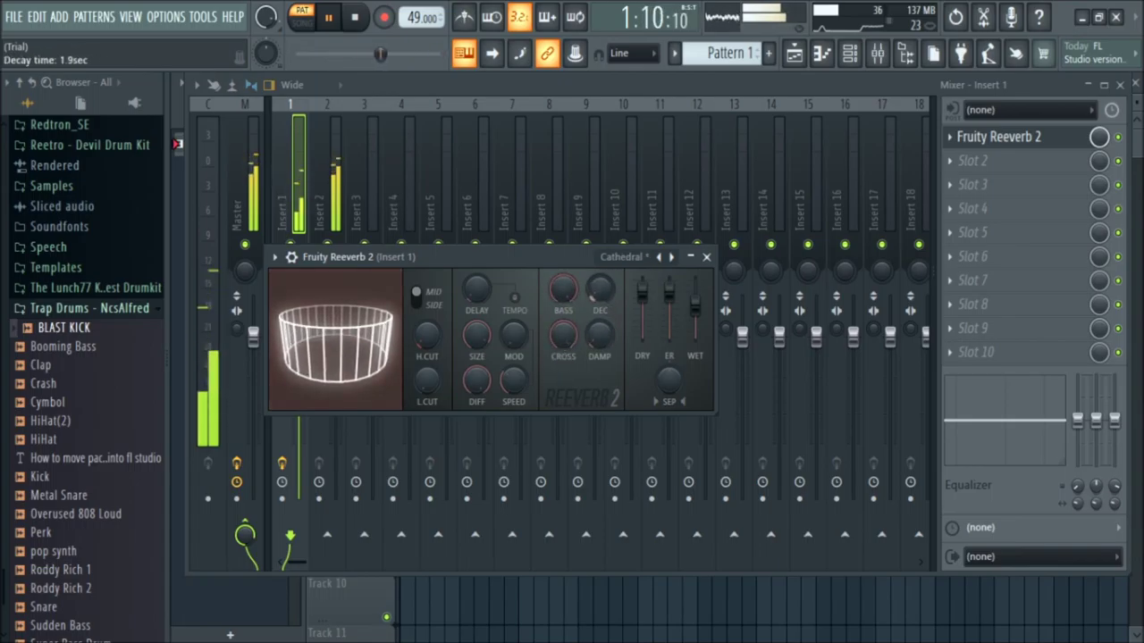
pyautogui.moveTo(695, 304); pyautogui.dragTo(695, 280)
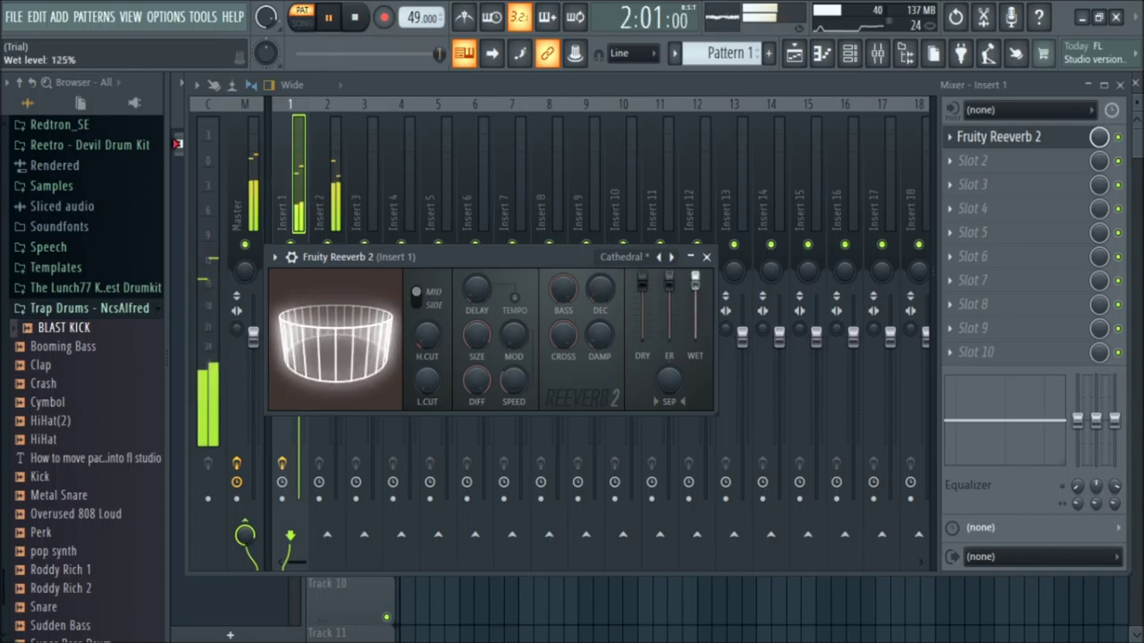
pyautogui.click(706, 258)
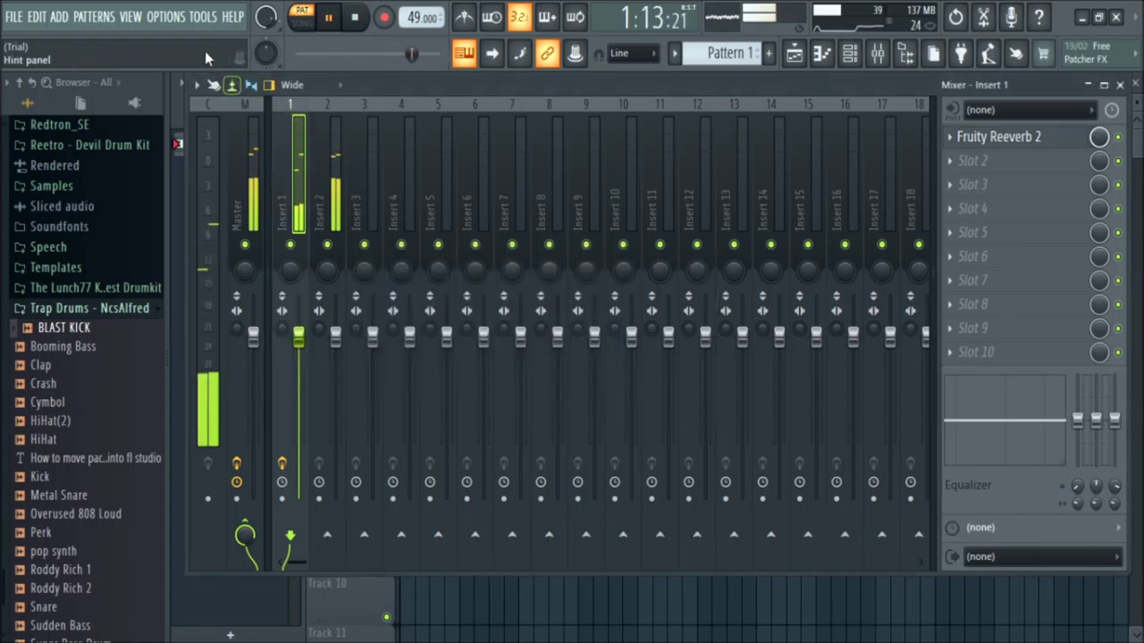
# Return to the Playlist and play the Pattern 1 arrangement in Song mode.
pyautogui.press('F5')
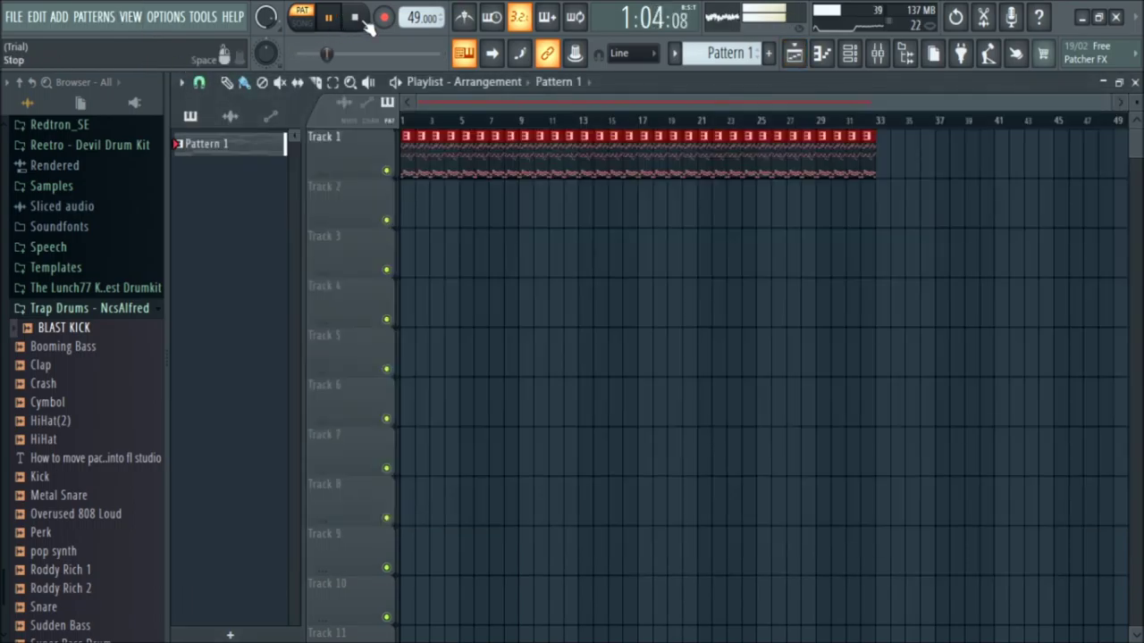
pyautogui.click(328, 17)
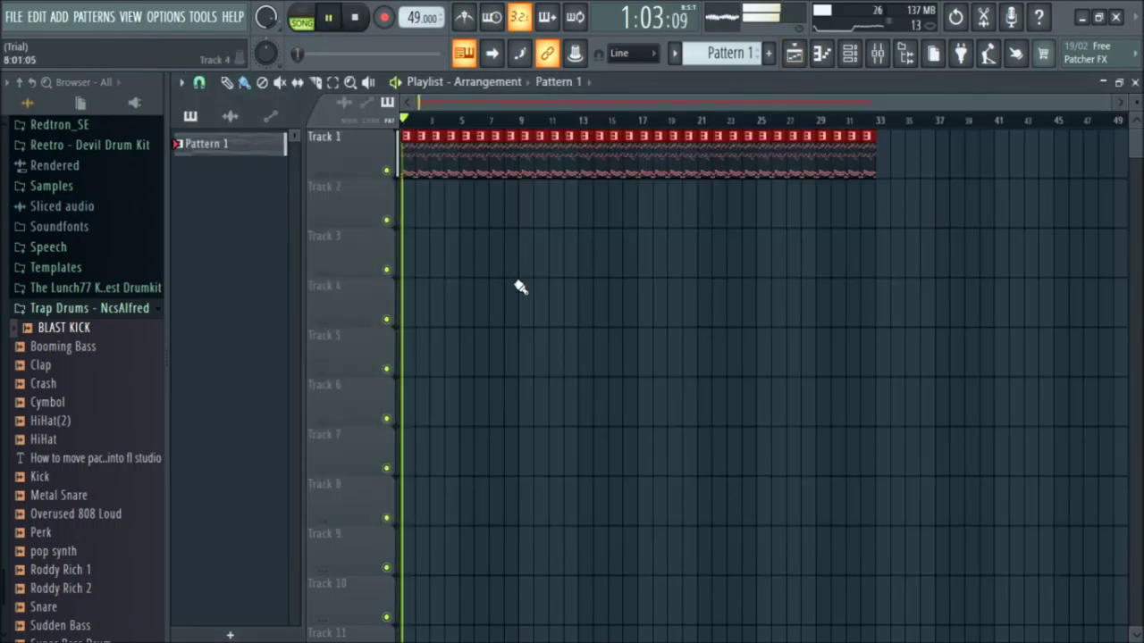